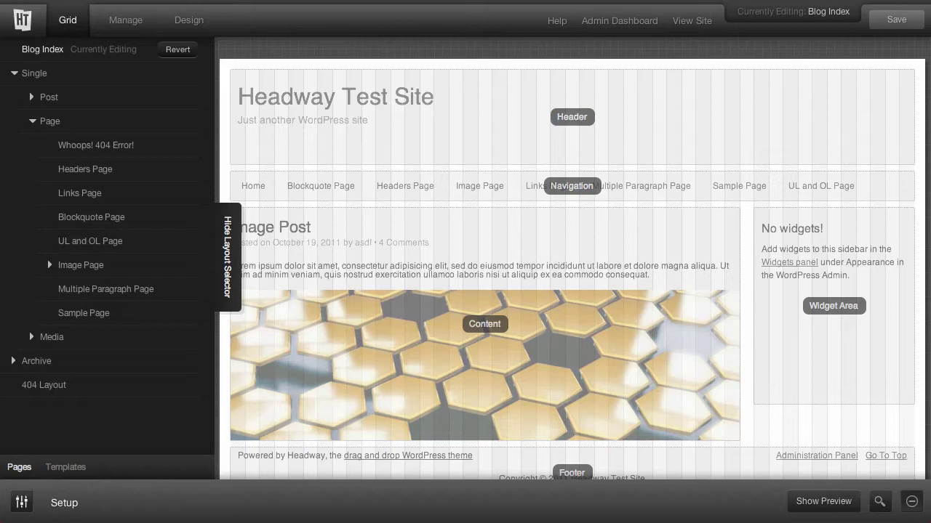
- Collapse the Page and Single branches in the list of layouts
click(32, 120)
click(15, 79)
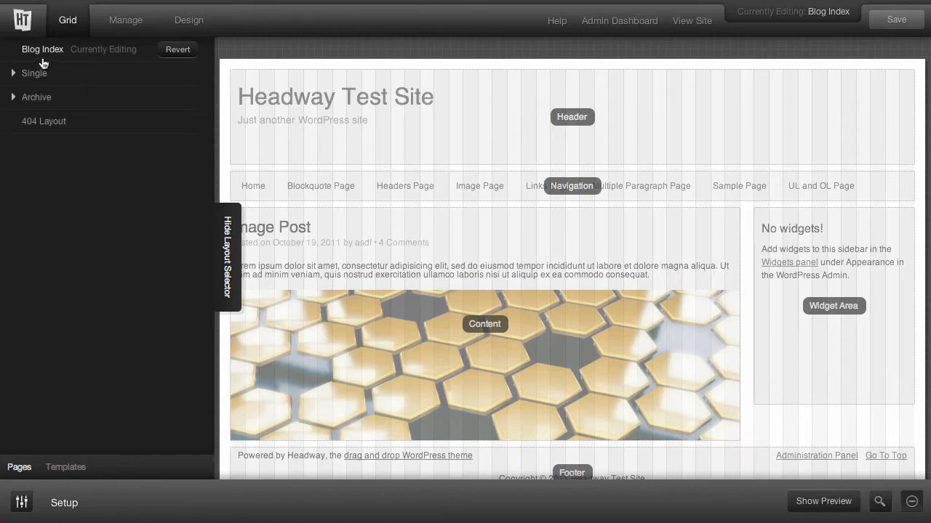
mouse_move(41, 74)
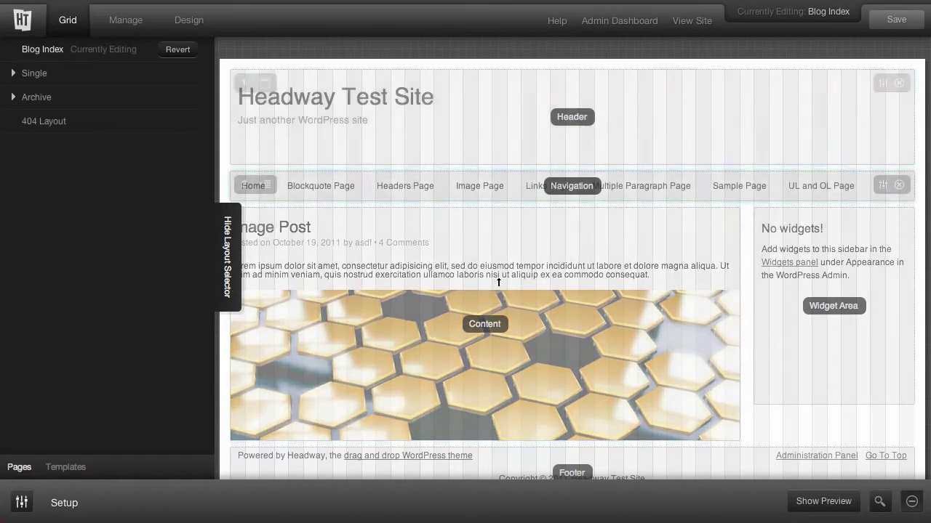
- Move the Blog Index footer block down and add a full-width Widget Area block between the content and the footer
scroll(550, 327, down, 3)
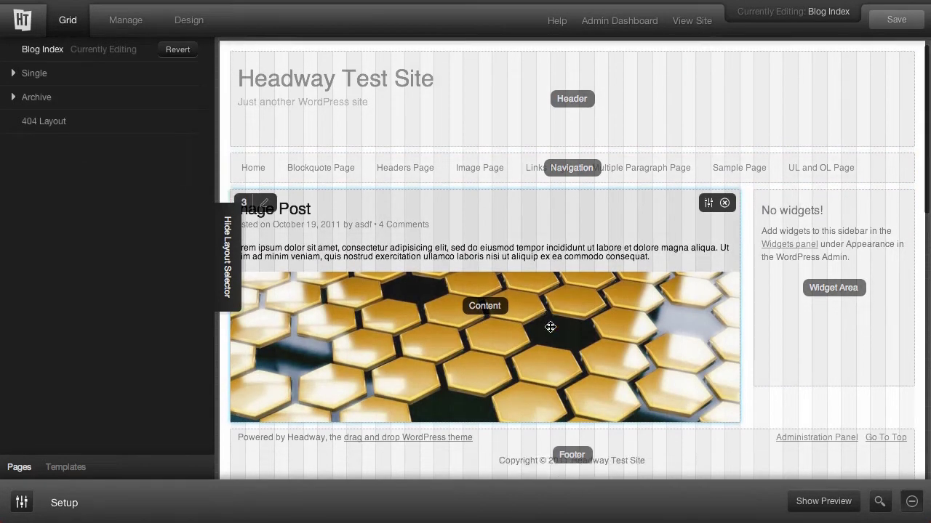
drag(670, 272, 665, 432)
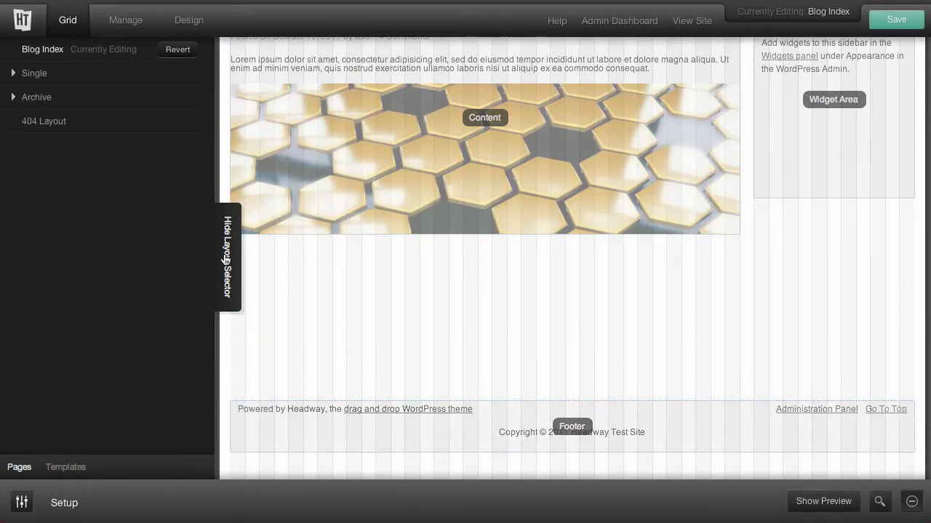
click(226, 259)
drag(131, 241, 812, 360)
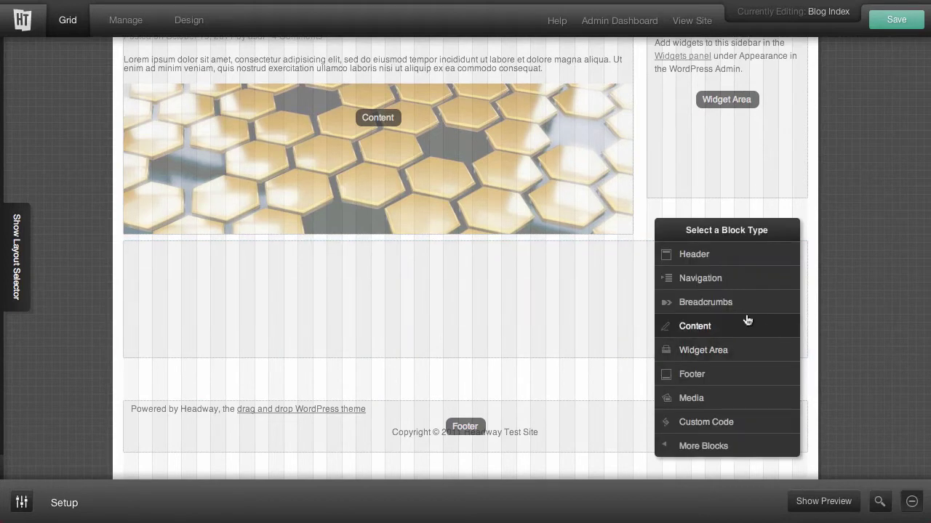
click(717, 352)
- Enable Horizontal Widgets for the new widget area block and save the Blog Index layout
click(776, 259)
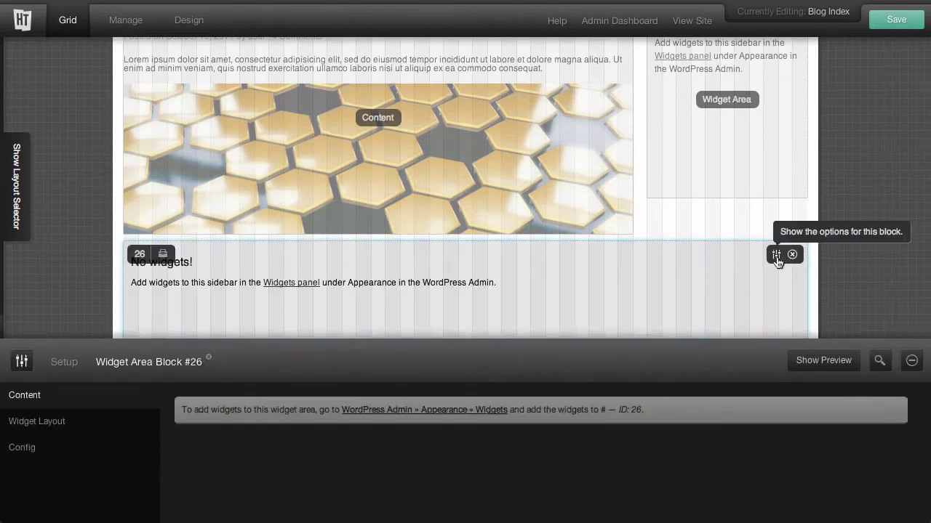
click(100, 406)
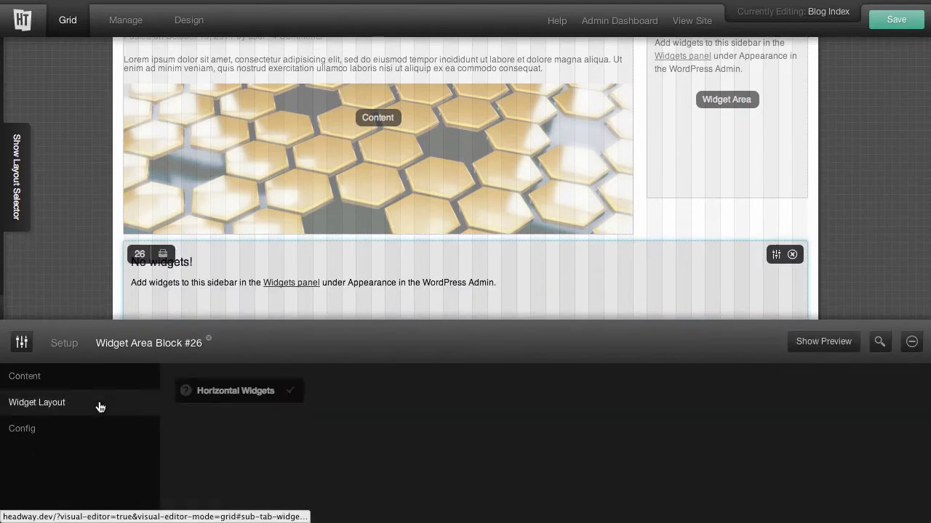
click(289, 393)
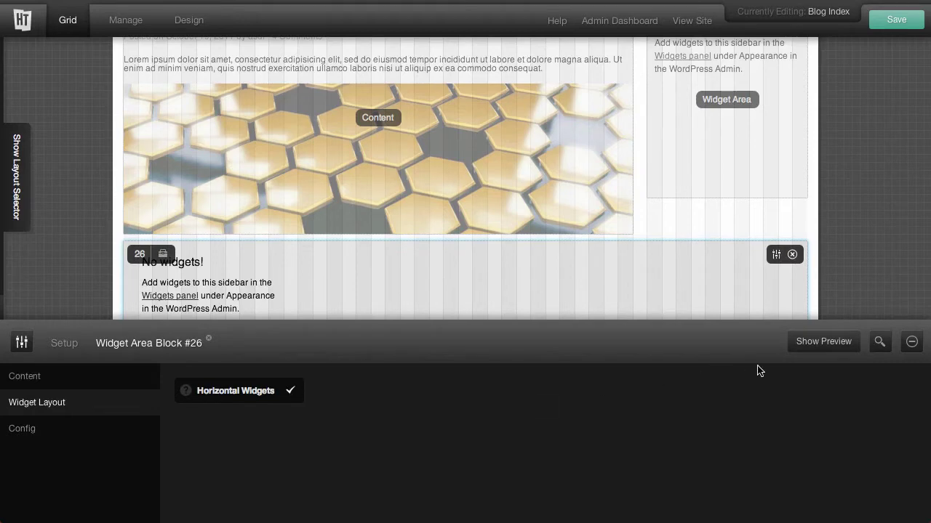
click(911, 341)
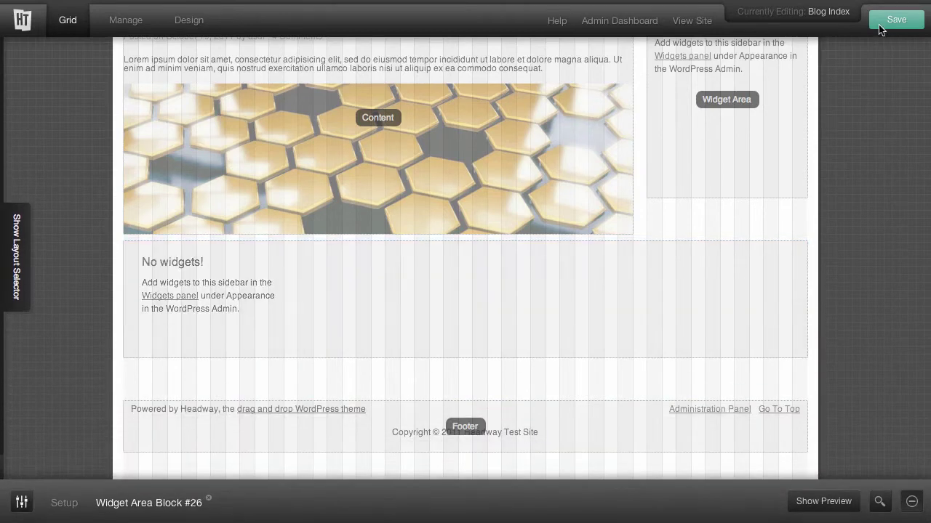
click(881, 18)
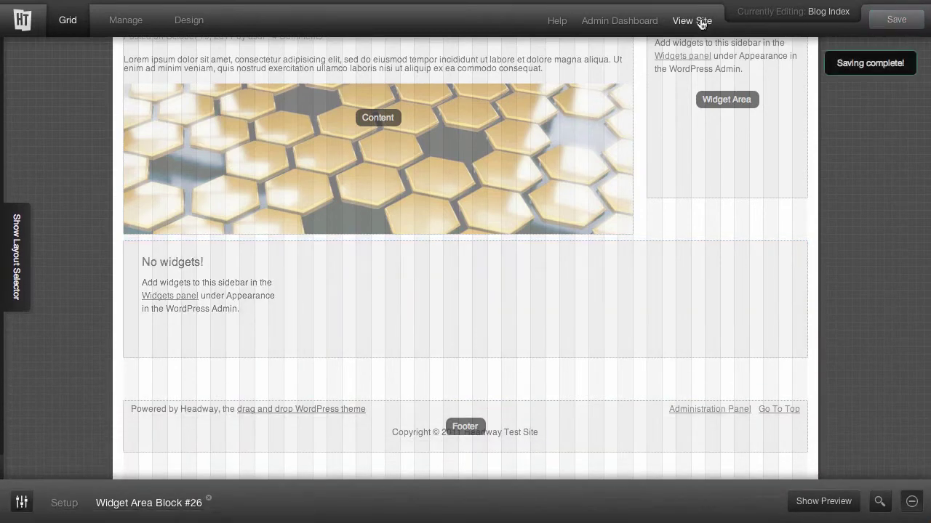
- Check the bottom widget area on the live blog index, and check the Hello world! post for it too
click(702, 20)
scroll(356, 363, down, 15)
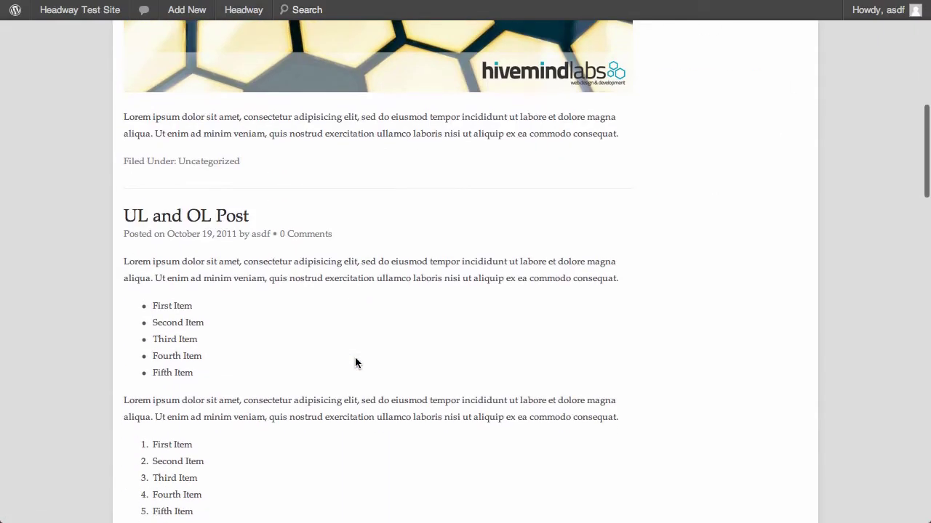
scroll(346, 354, down, 6)
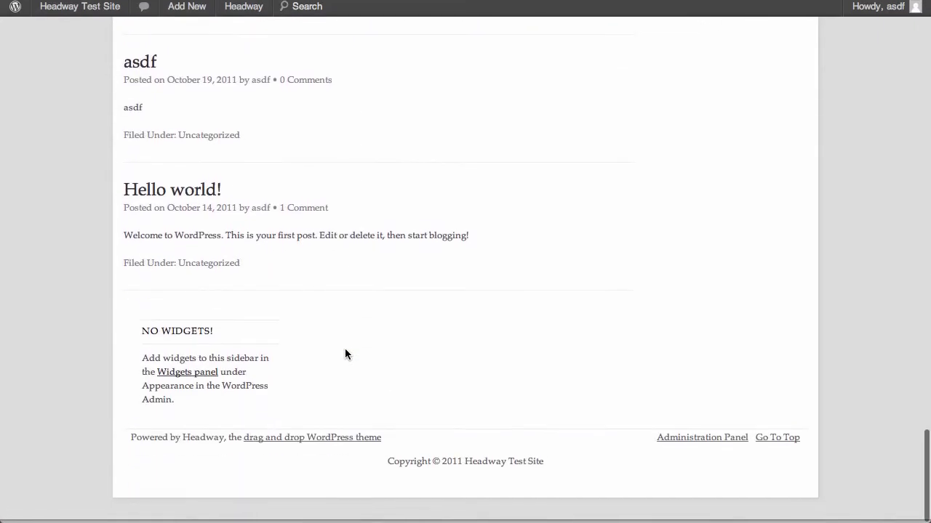
click(178, 193)
scroll(62, 328, down, 10)
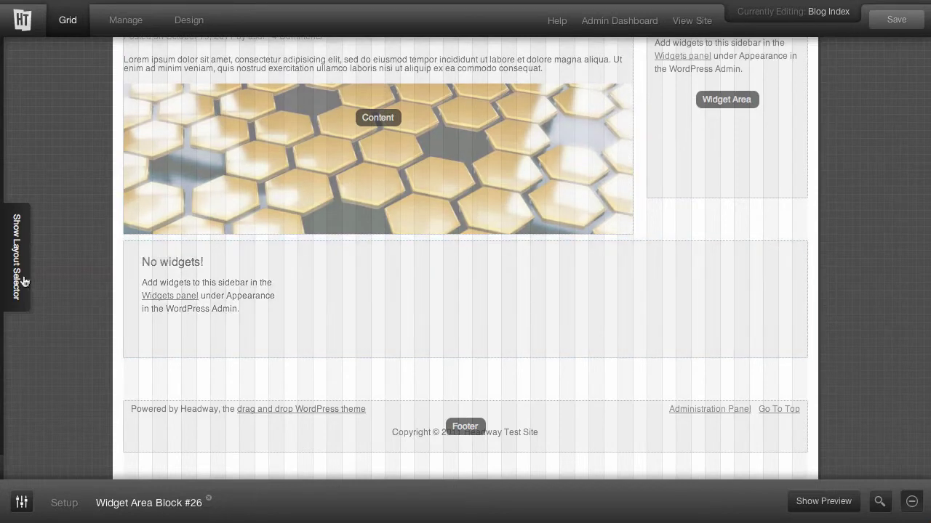
- Open the Single layout for editing and minimize the grid setup options
click(18, 283)
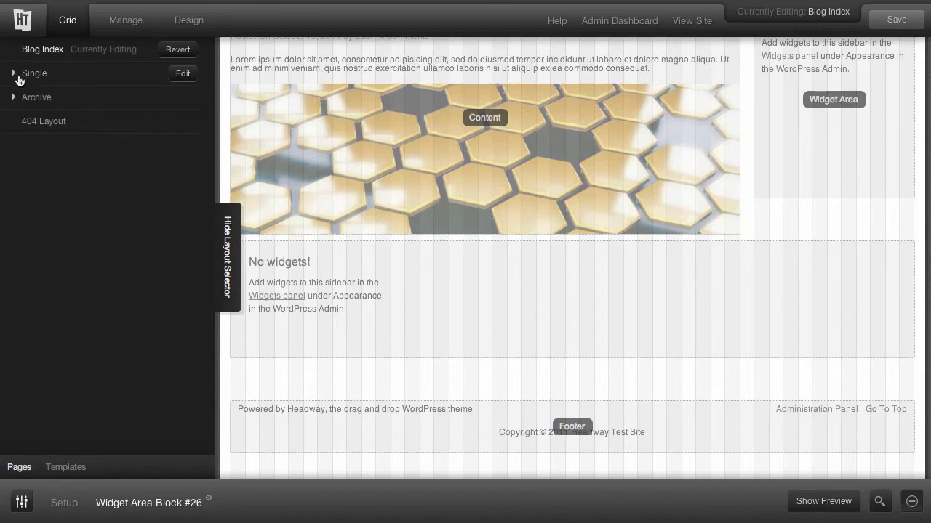
click(181, 74)
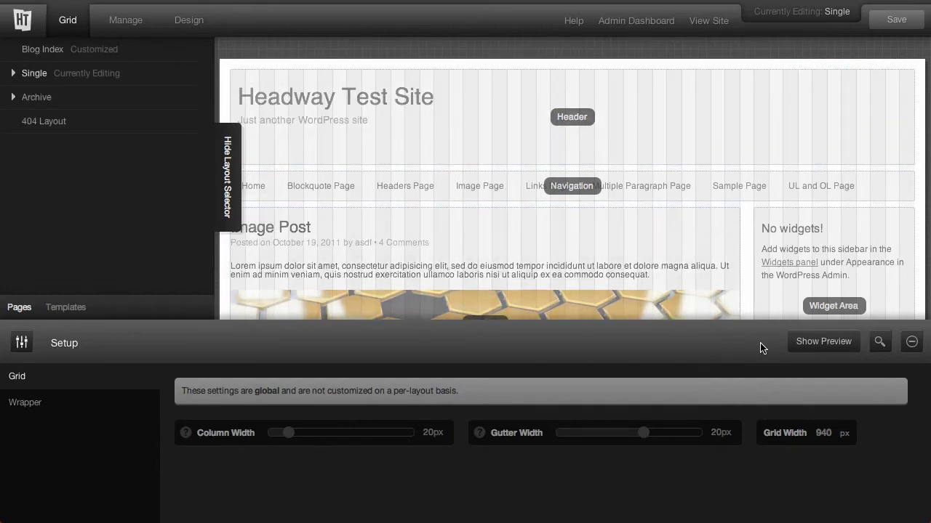
click(902, 343)
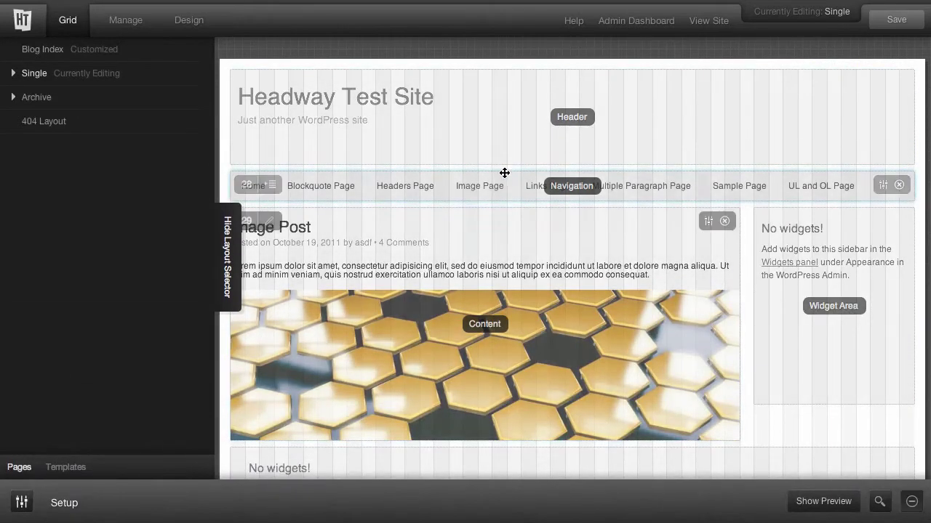
- Delete the full-width widget area block above the footer from the Single layout
scroll(480, 202, down, 5)
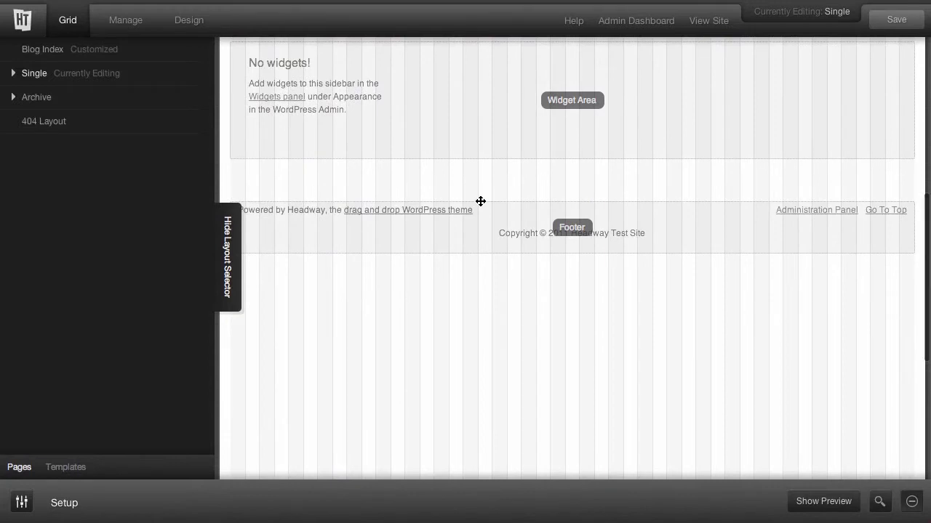
scroll(481, 201, up, 1)
scroll(481, 201, up, 4)
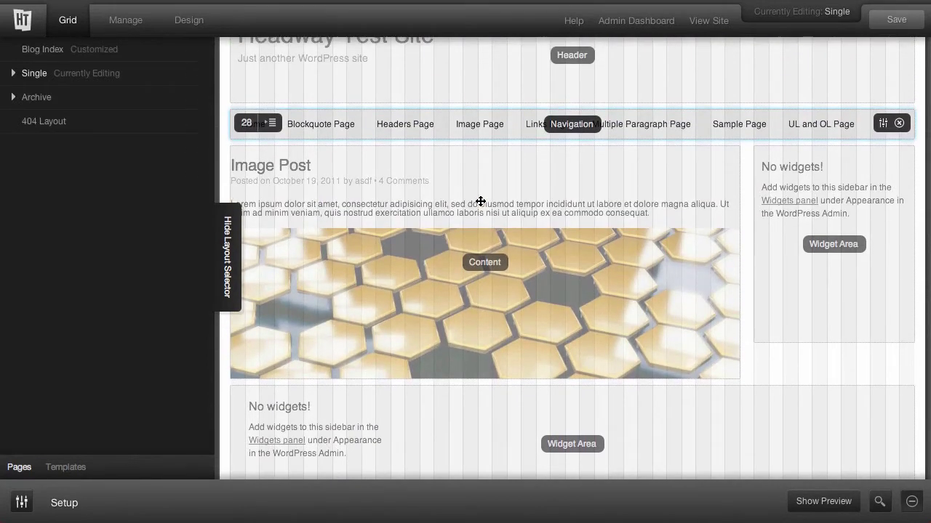
scroll(480, 201, down, 3)
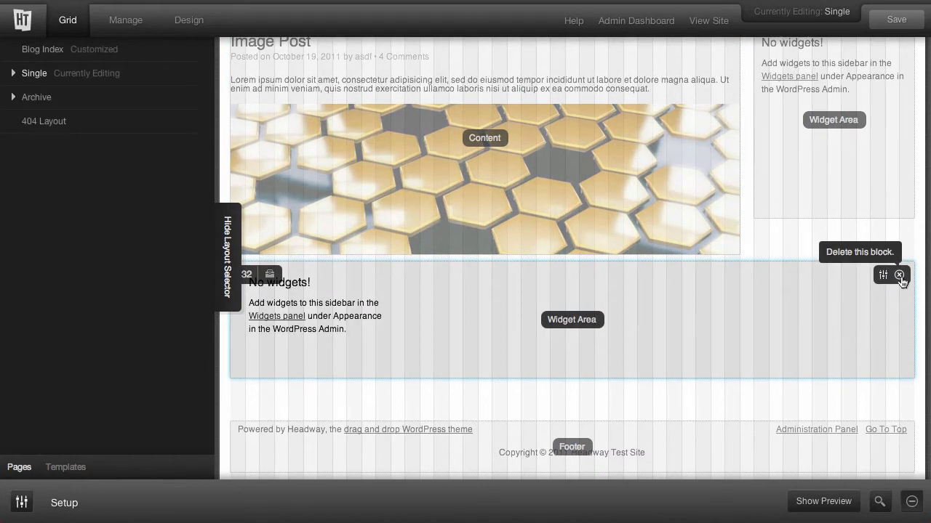
click(900, 275)
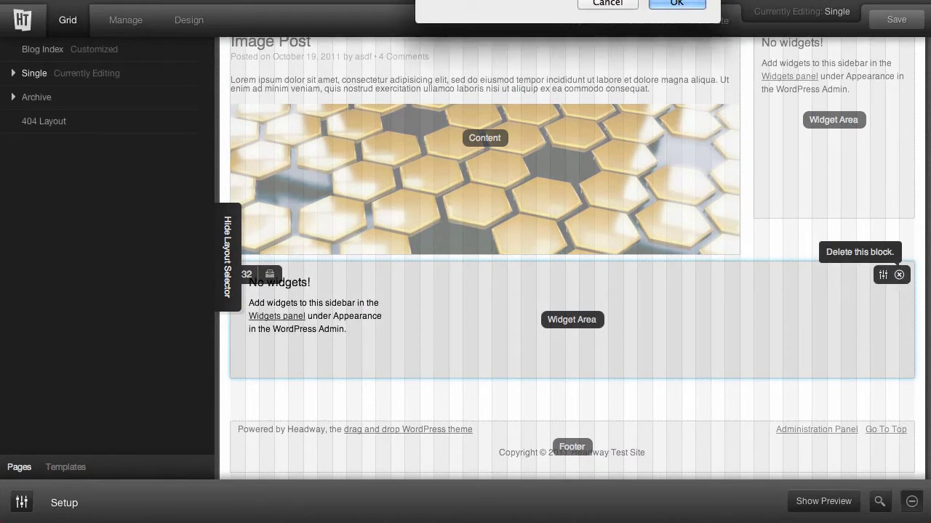
click(669, 144)
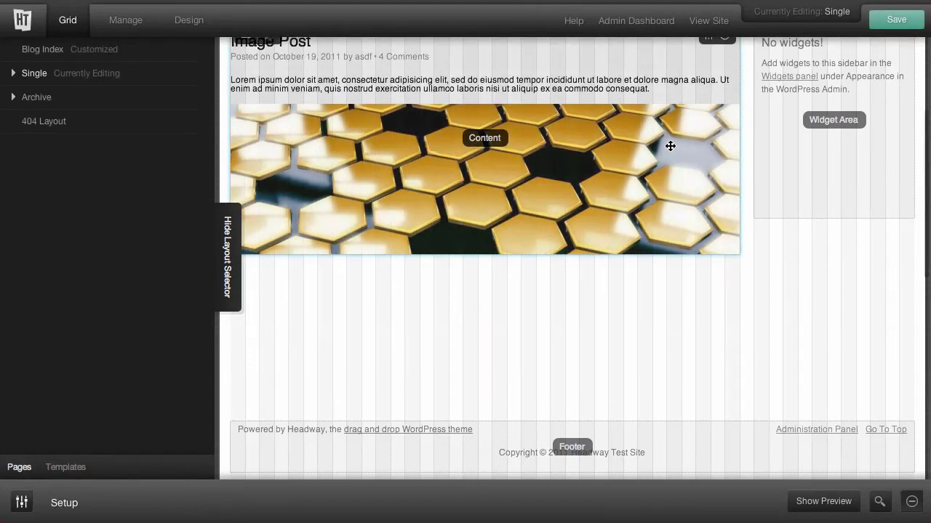
- Move the sidebar widget area and the content block down to free up space beneath the navigation
drag(786, 182, 789, 263)
drag(681, 192, 681, 269)
scroll(545, 231, up, 3)
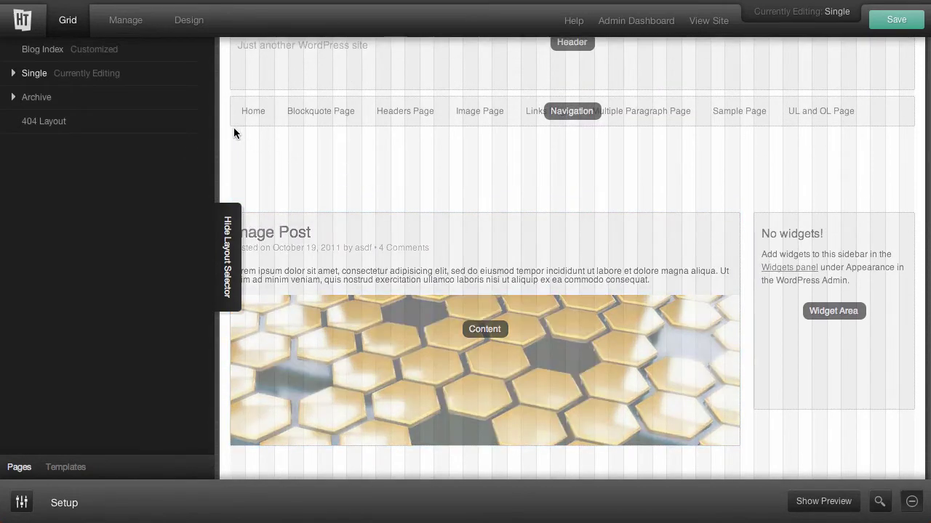
- Add a Breadcrumbs block beneath the navigation and shift it down slightly so the two blocks no longer overlap
drag(233, 127, 814, 151)
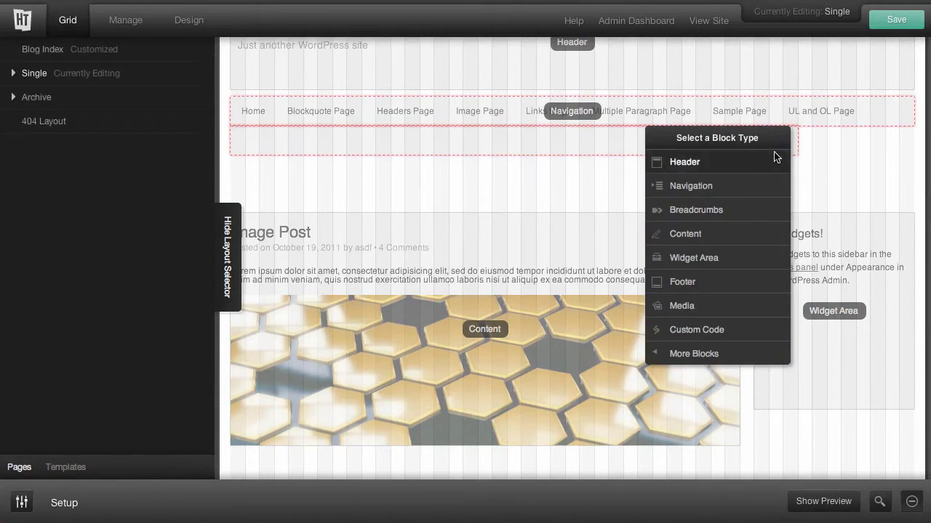
click(715, 210)
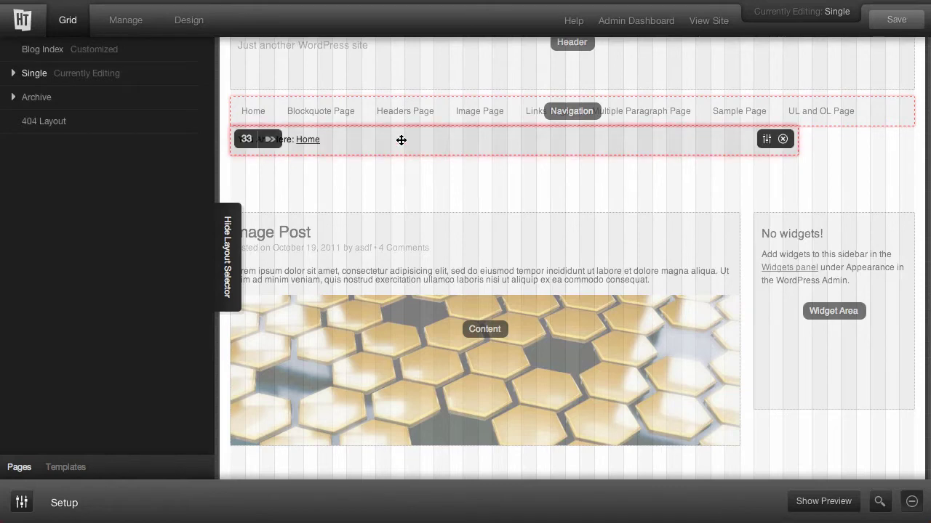
mouse_move(401, 140)
mouse_down()
mouse_move(401, 157)
mouse_move(399, 150)
mouse_up()
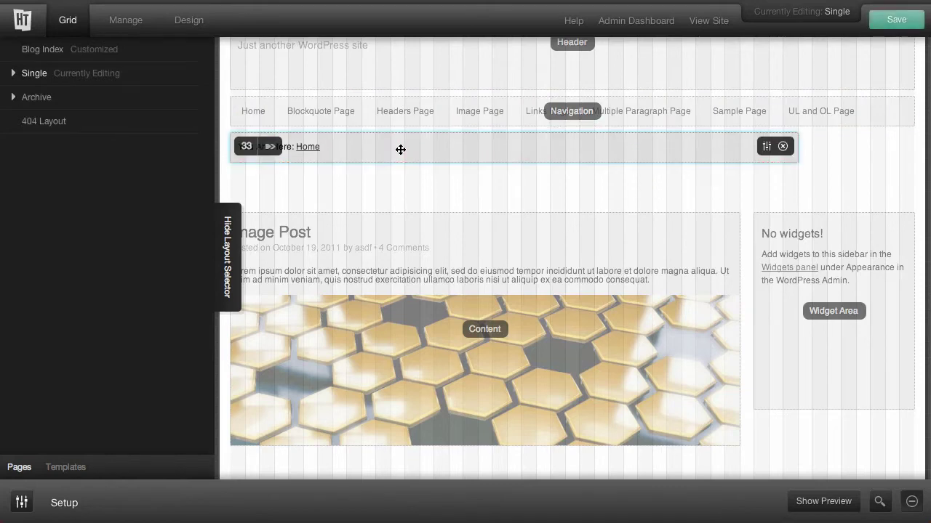
- Move the content block and the sidebar widget area up beneath the breadcrumbs, with their upper edges level
drag(513, 267, 511, 229)
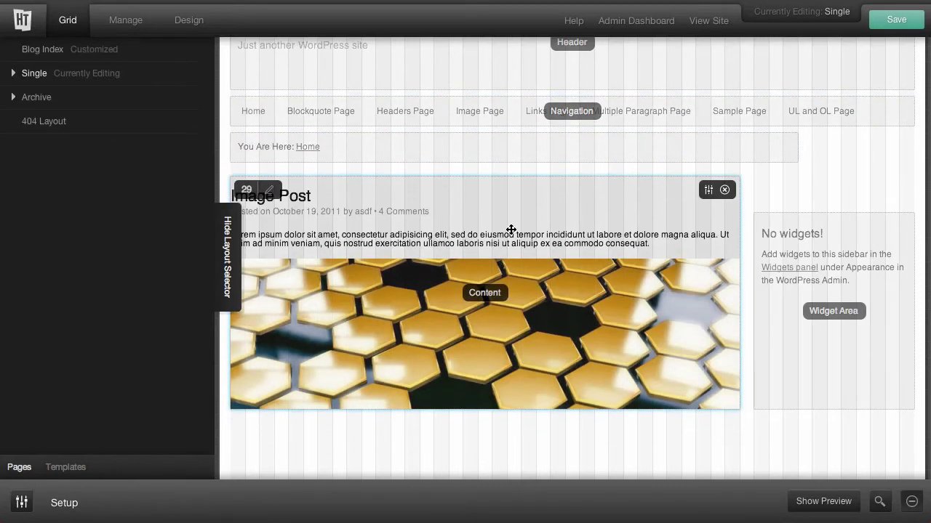
drag(785, 267, 785, 222)
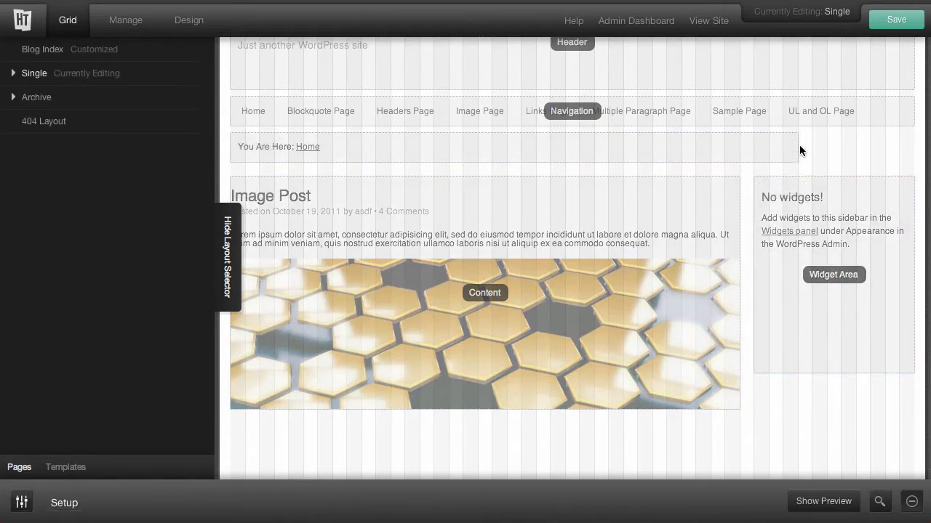
- Widen the breadcrumbs block to the full grid width and save the Single layout
drag(791, 147, 907, 148)
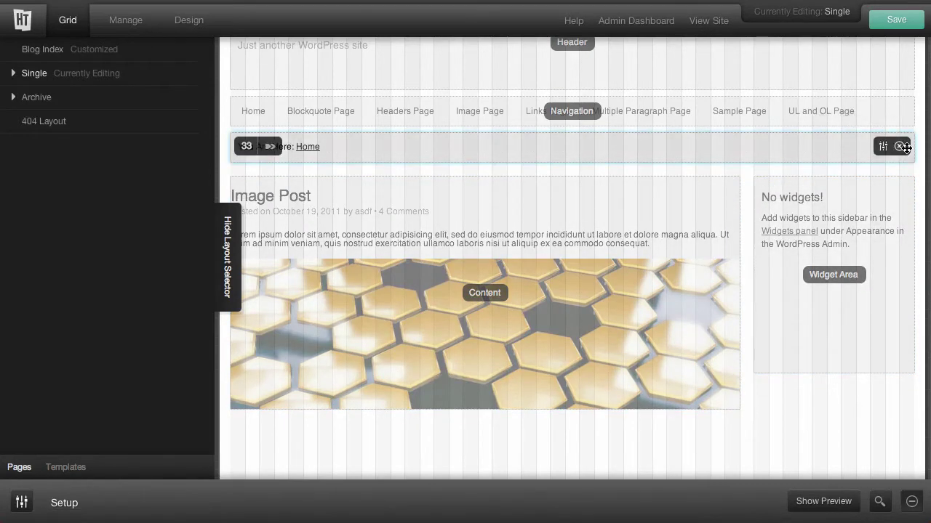
click(887, 19)
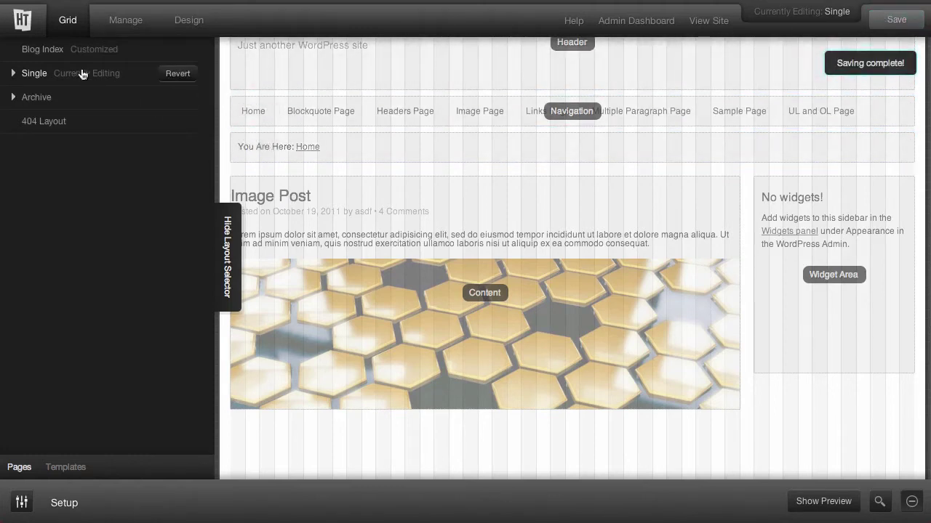
mouse_move(63, 51)
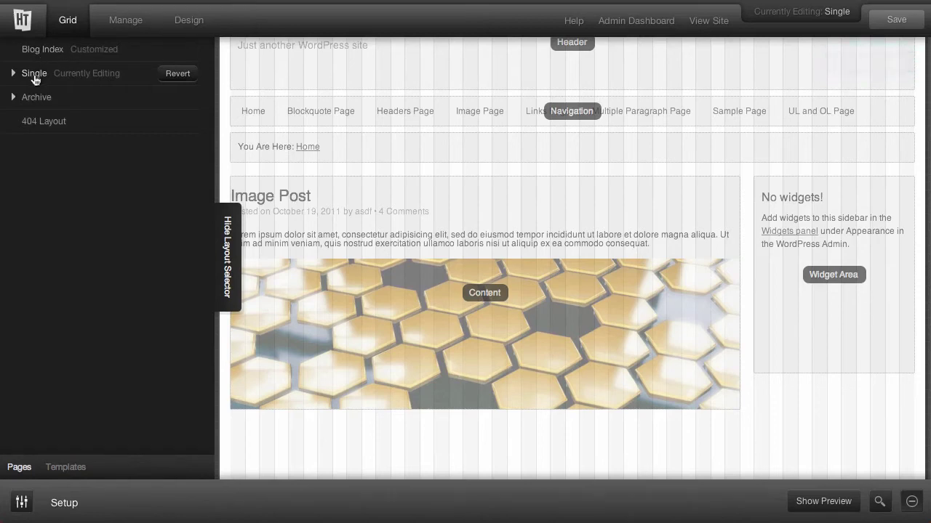
- Compare the live blog index with the Hello world! post, examining the breadcrumbs and bottom widget area on each
click(711, 23)
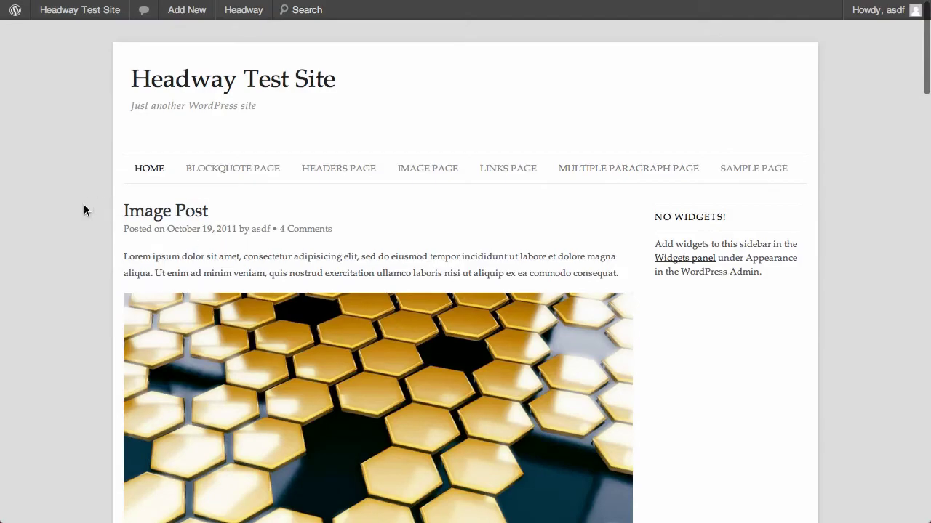
scroll(84, 210, down, 15)
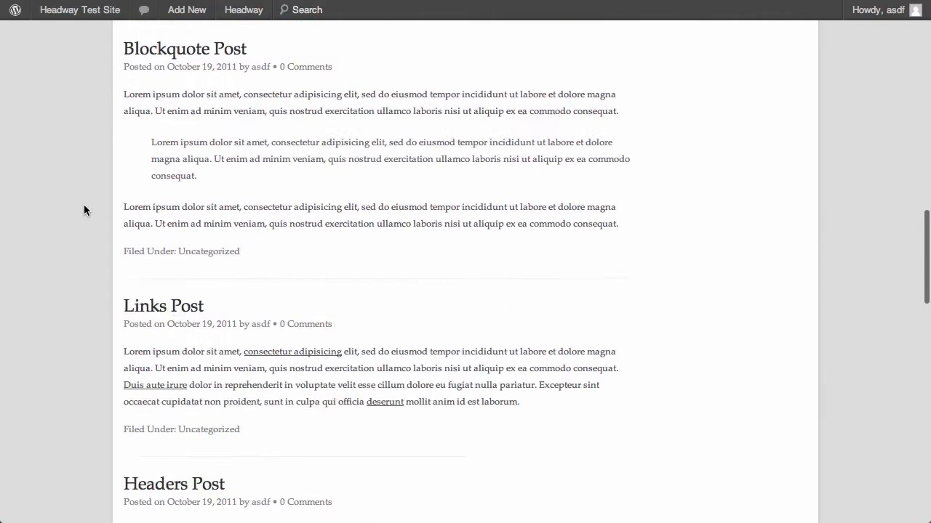
scroll(84, 206, down, 15)
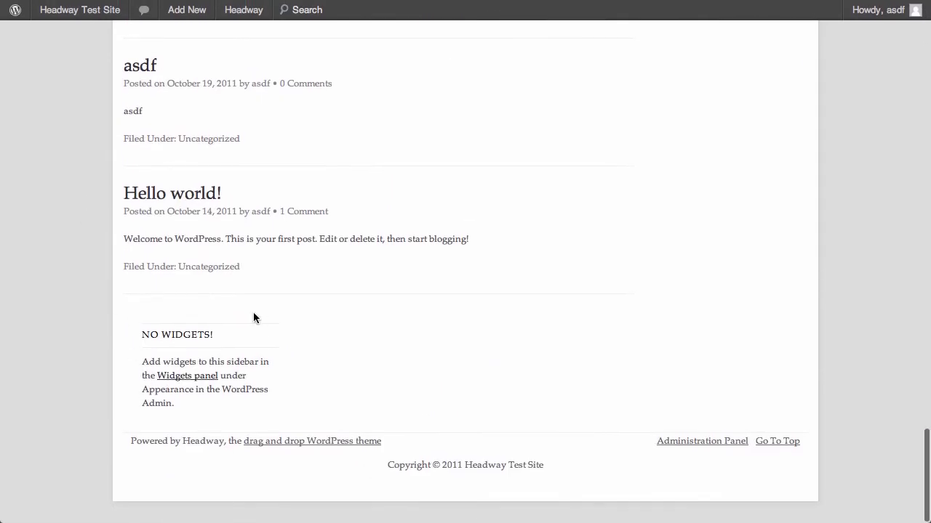
click(165, 199)
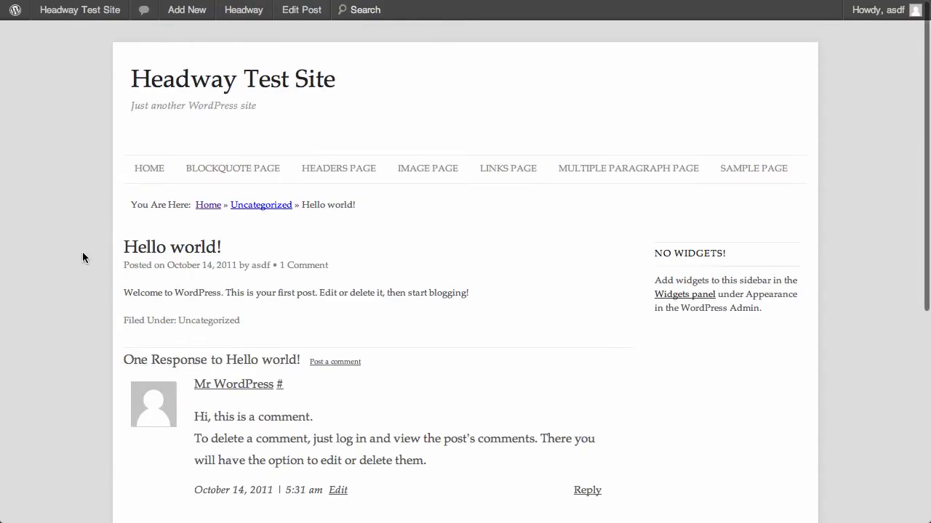
scroll(82, 257, down, 5)
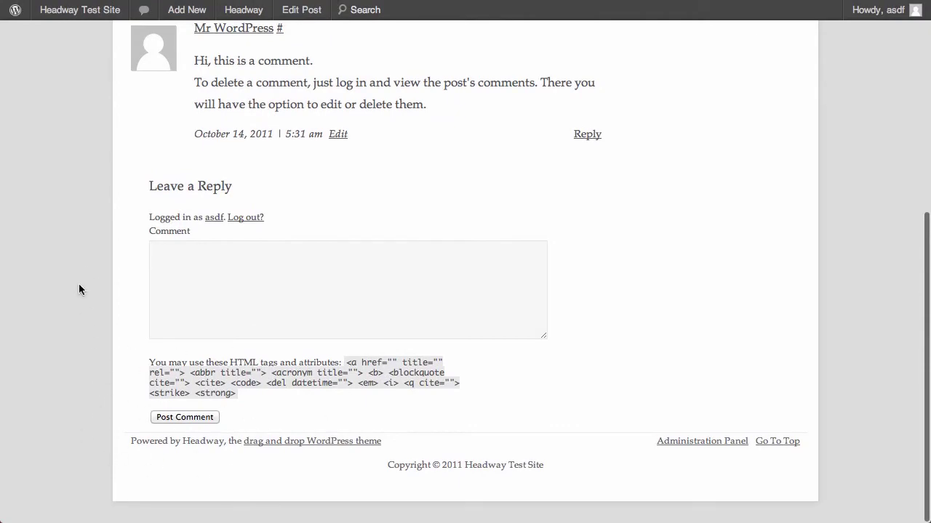
- Examine the breadcrumb trail on the live Hello world! post and on the live Image Page
scroll(79, 305, up, 5)
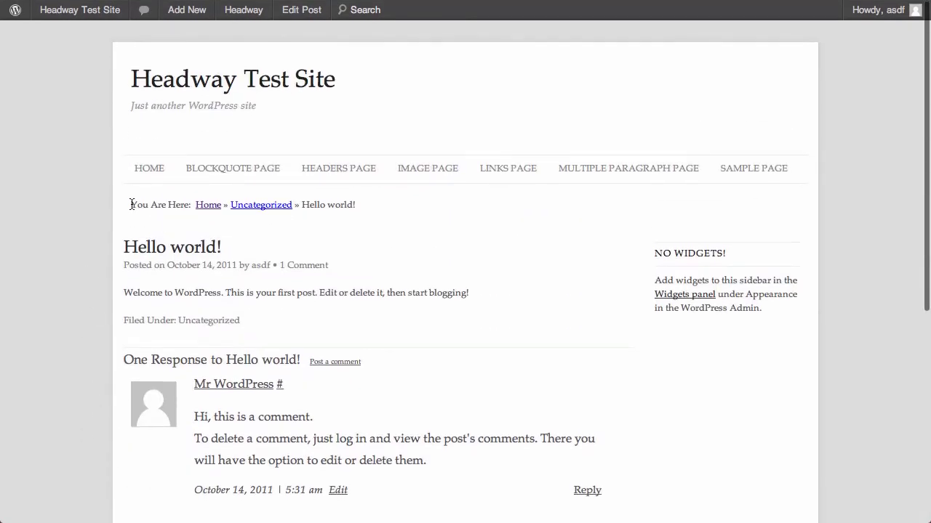
drag(131, 205, 366, 210)
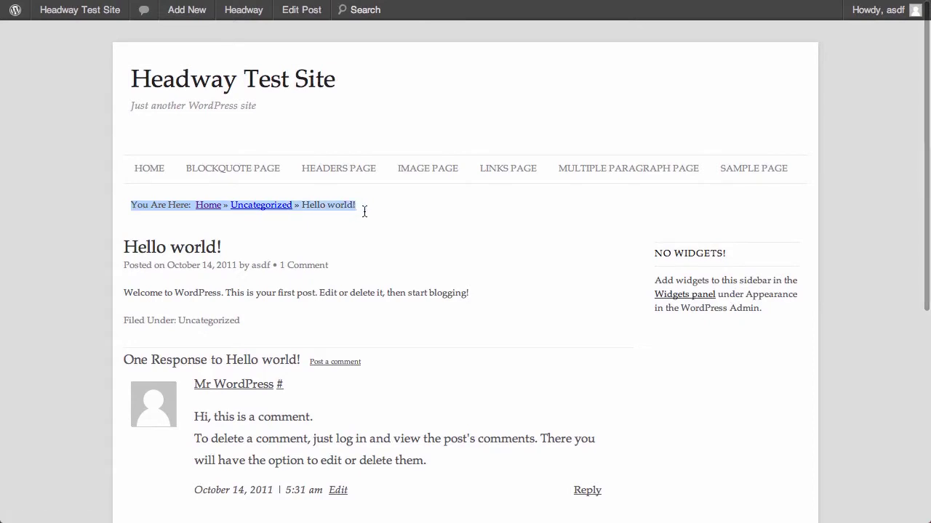
click(368, 215)
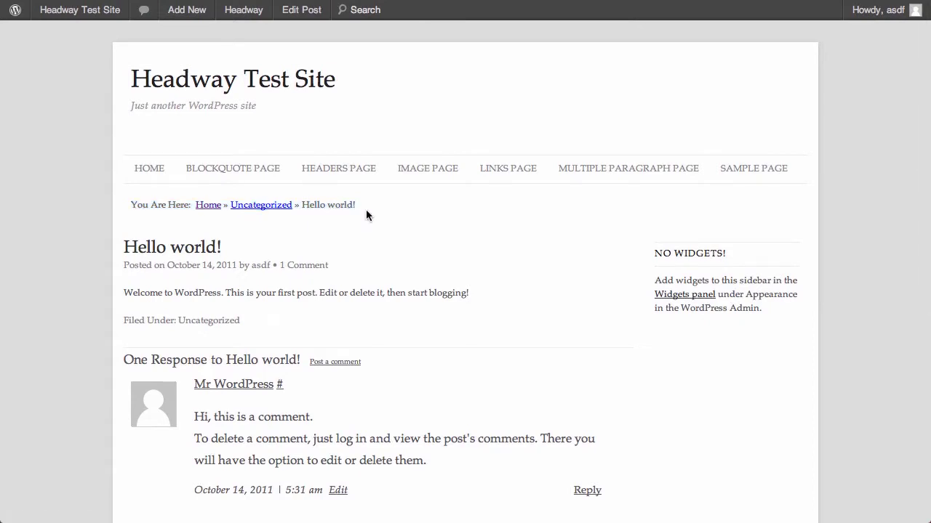
click(425, 170)
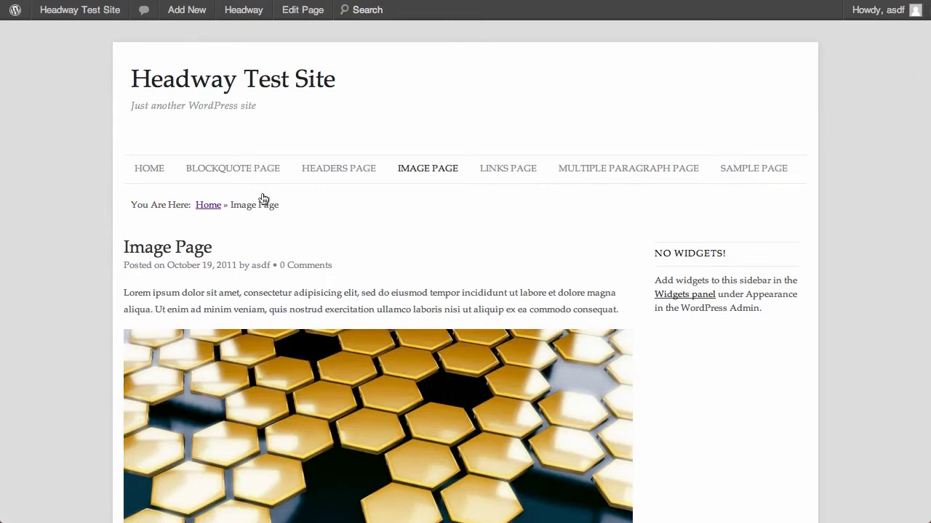
mouse_move(428, 171)
mouse_move(437, 192)
drag(132, 205, 289, 205)
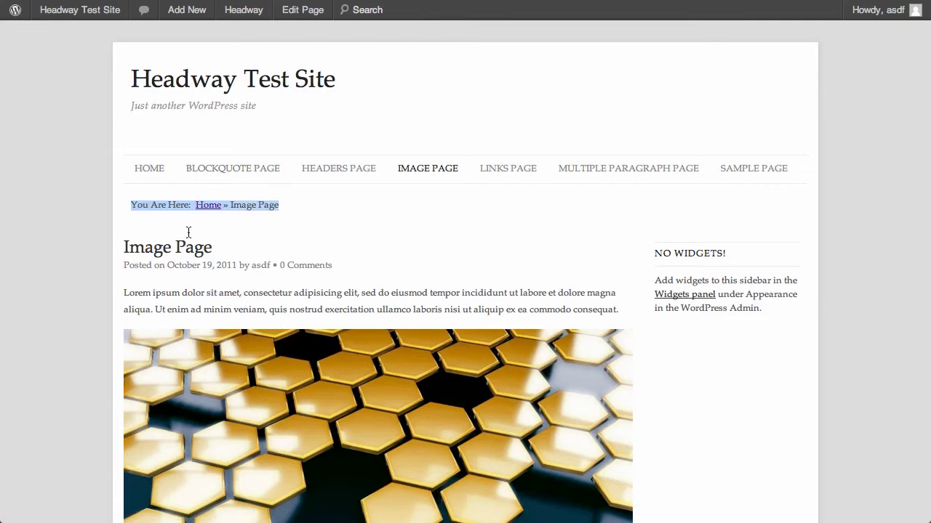
scroll(188, 232, down, 10)
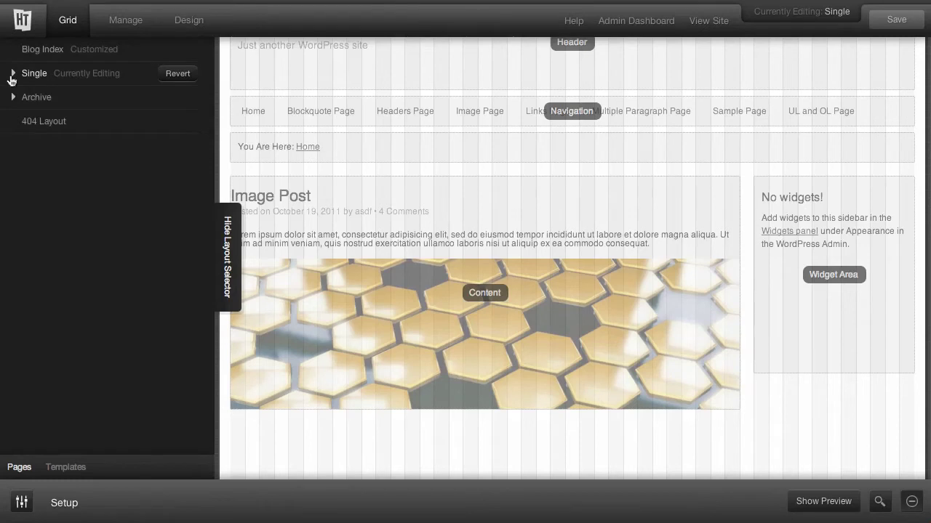
- Open the Page layout under Single for editing, delete its Breadcrumbs block and save the layout
click(12, 74)
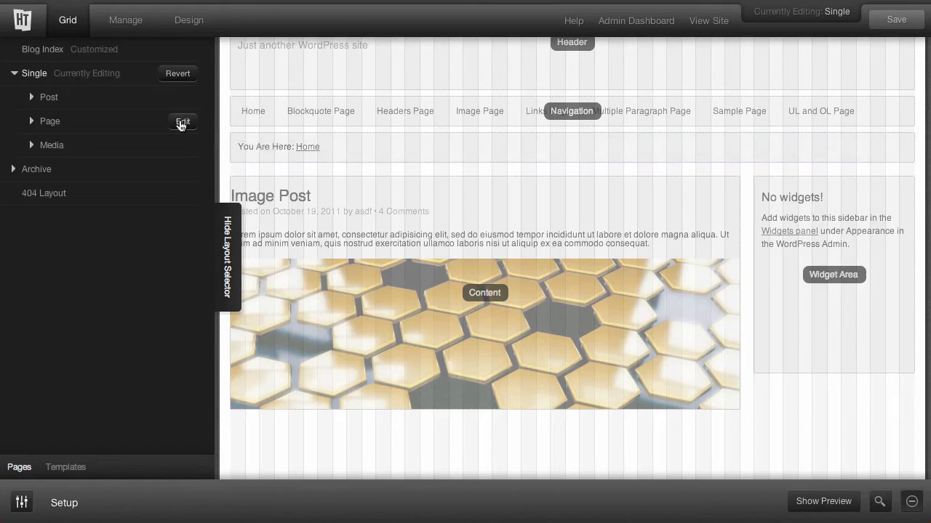
click(182, 123)
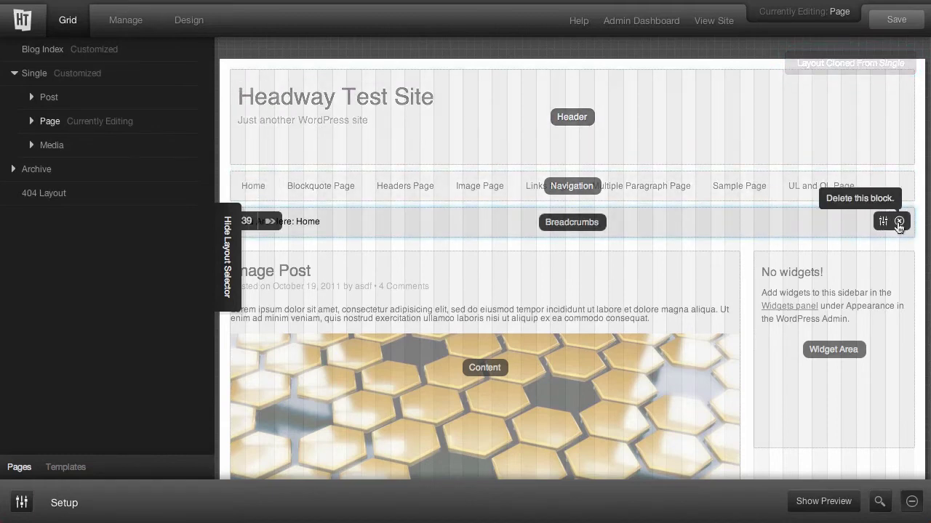
click(899, 221)
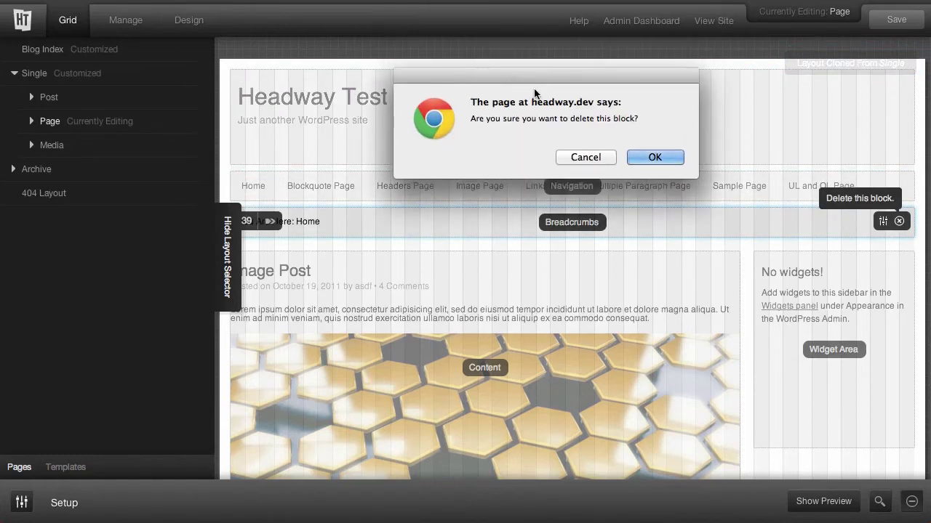
click(642, 155)
click(898, 20)
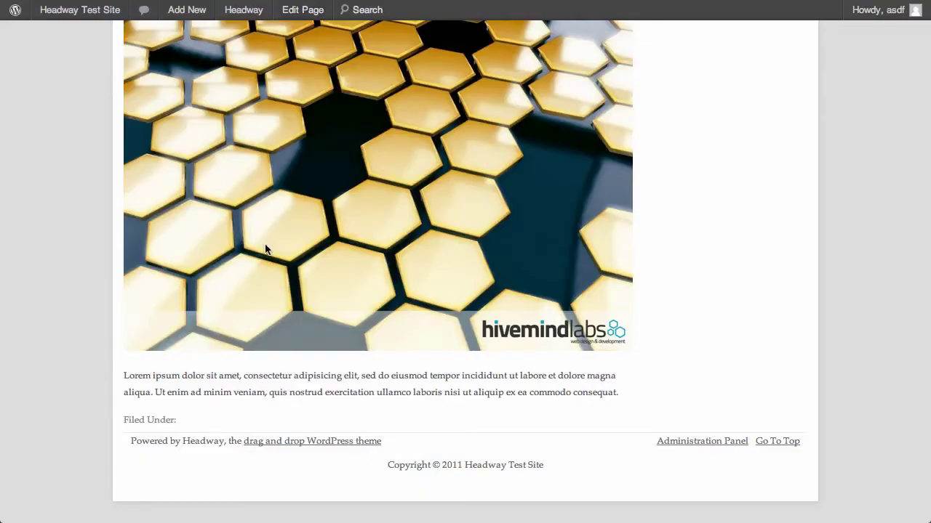
- Reload the live Image Page to check its breadcrumbs area, and return to the visual editor
scroll(255, 312, up, 5)
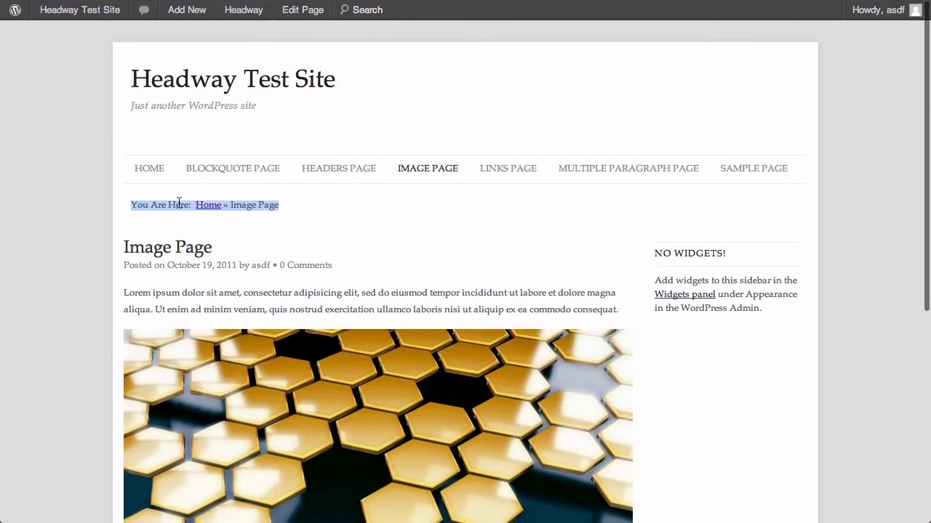
click(292, 213)
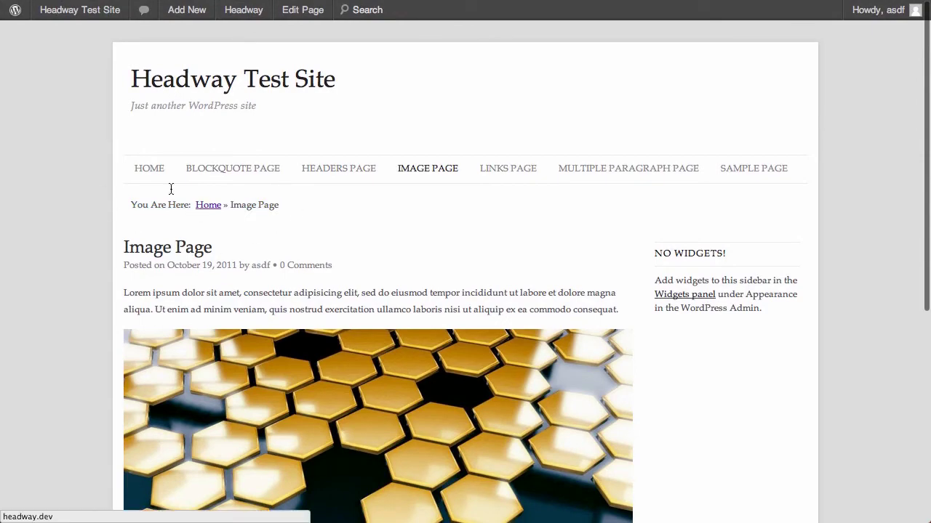
key(super+r)
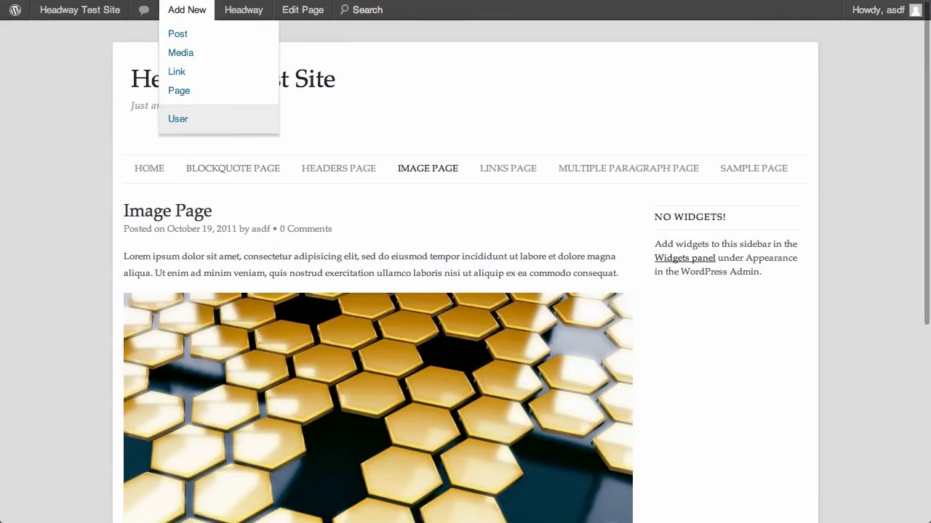
click(173, 1)
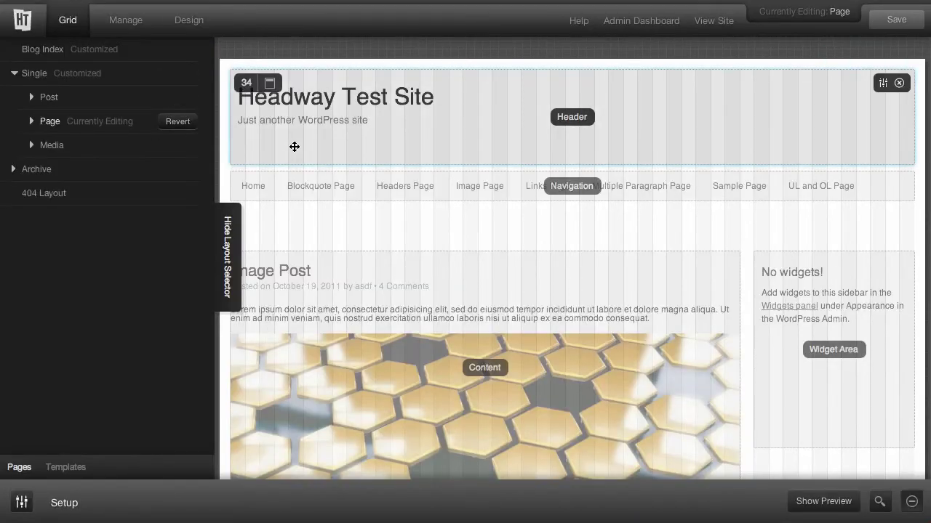
click(272, 1)
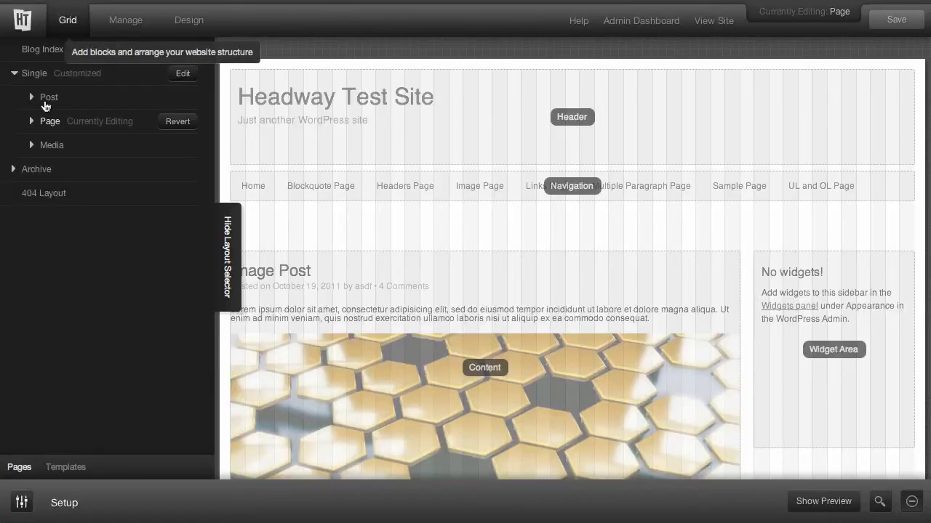
- Examine how the individual page layouts nest under Page, including the child and grandchild pages of Image Page
click(32, 122)
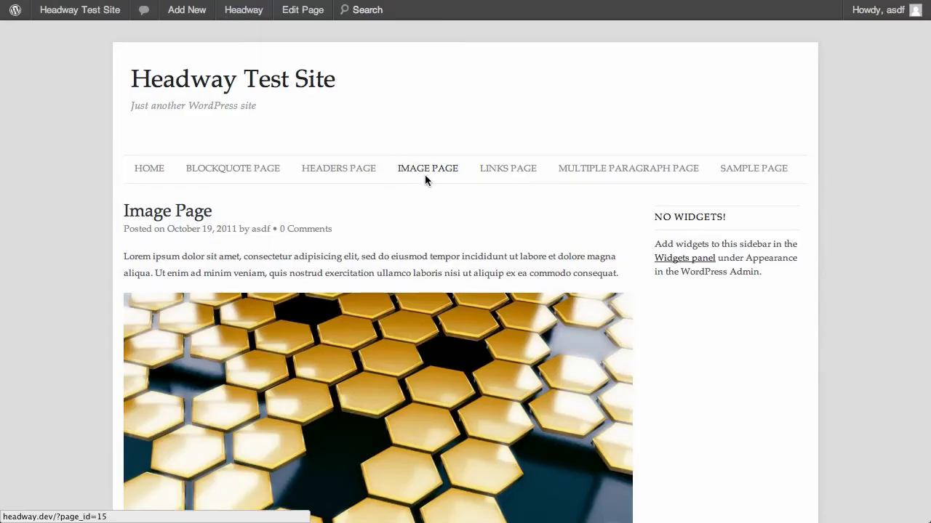
mouse_move(421, 170)
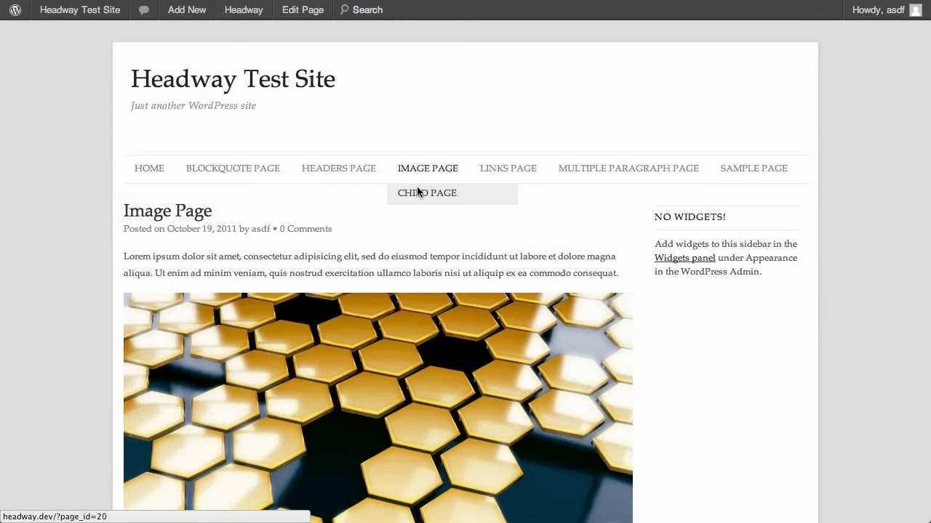
mouse_move(415, 195)
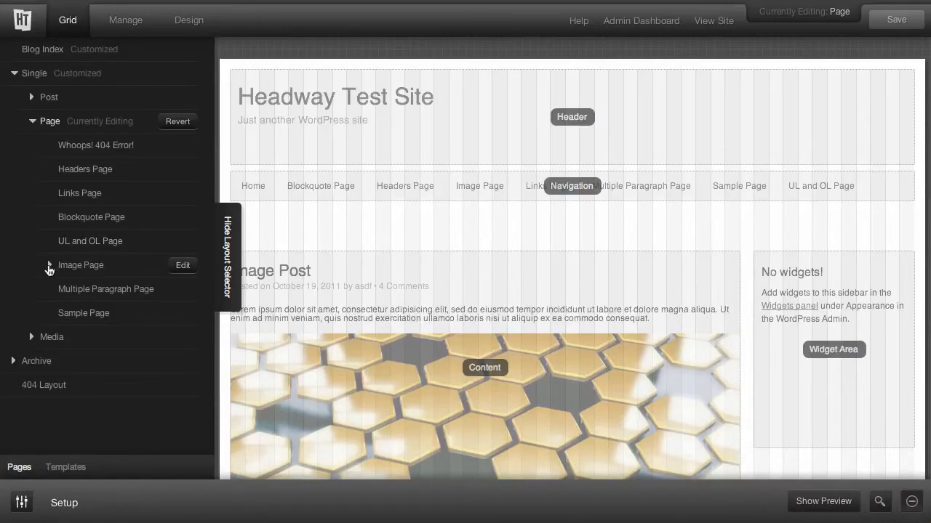
click(50, 265)
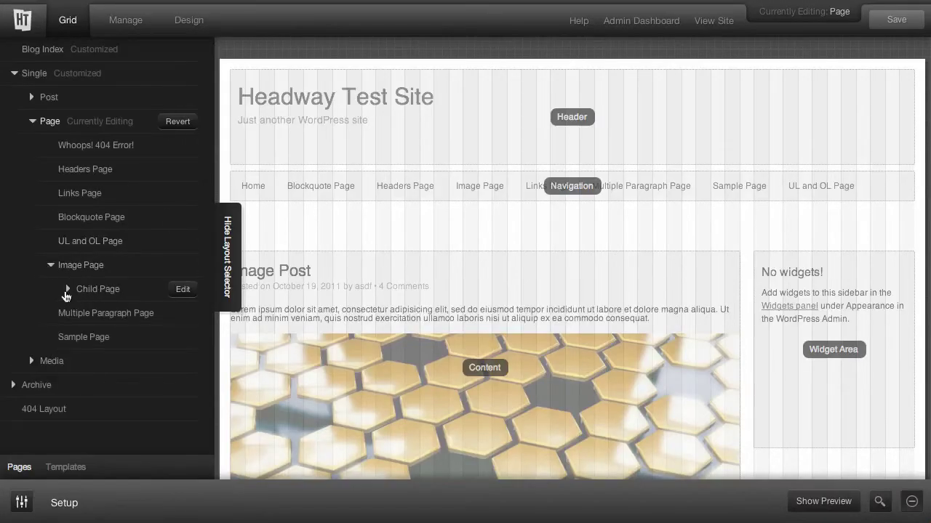
click(67, 290)
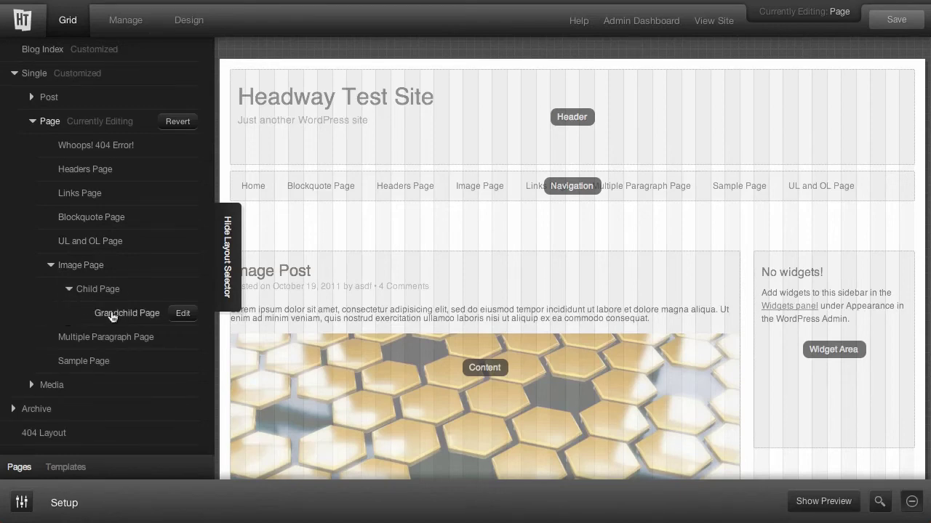
click(68, 289)
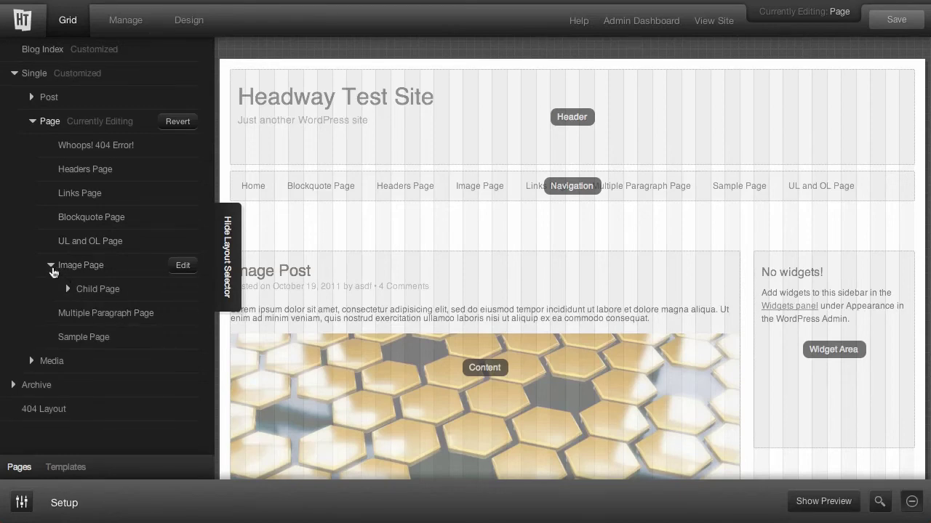
click(51, 266)
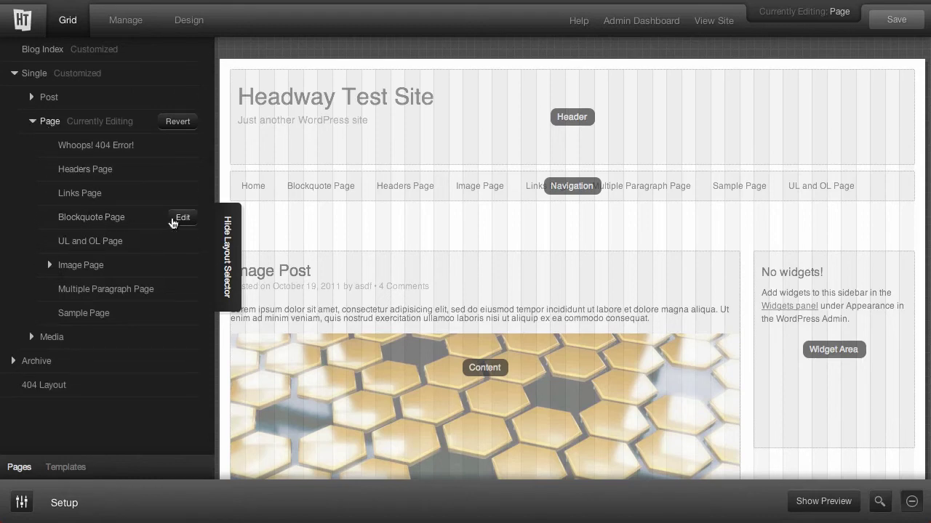
- Open the Blockquote Page layout for editing and delete its sidebar Widget Area block
click(179, 217)
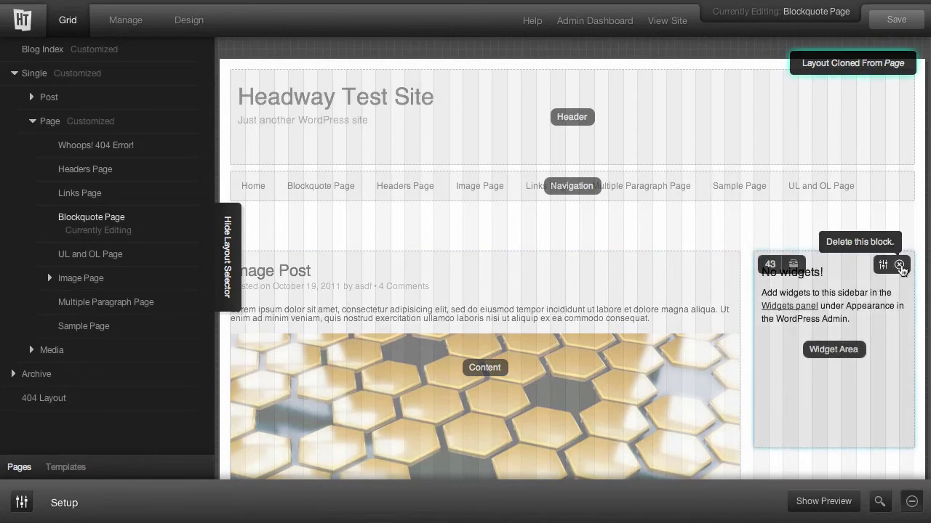
click(899, 264)
click(679, 4)
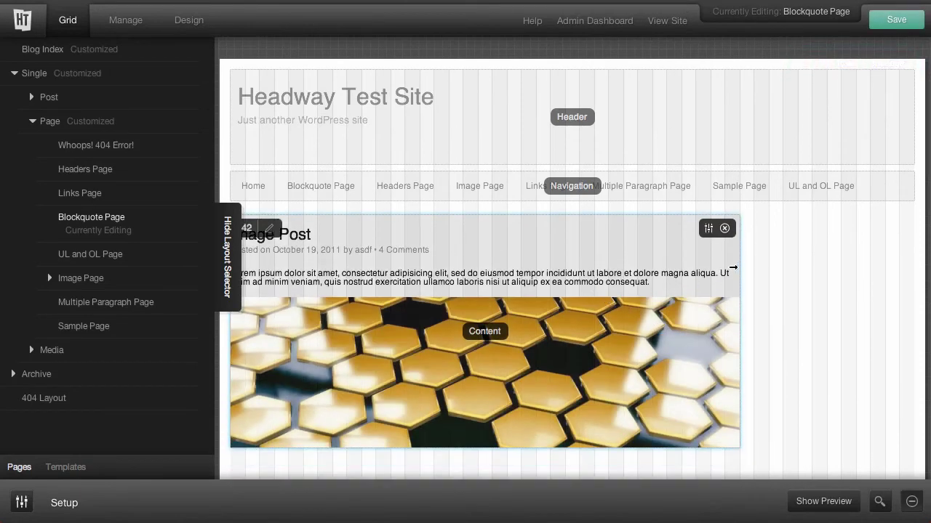
- Move the Content block up beneath the navigation, widen it to the full grid width and save the Blockquote Page layout
drag(733, 268, 897, 266)
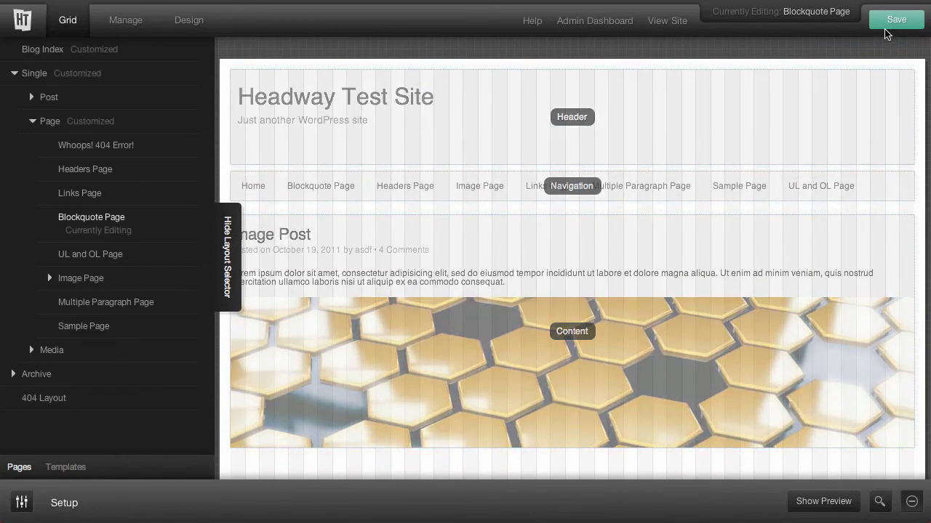
click(890, 26)
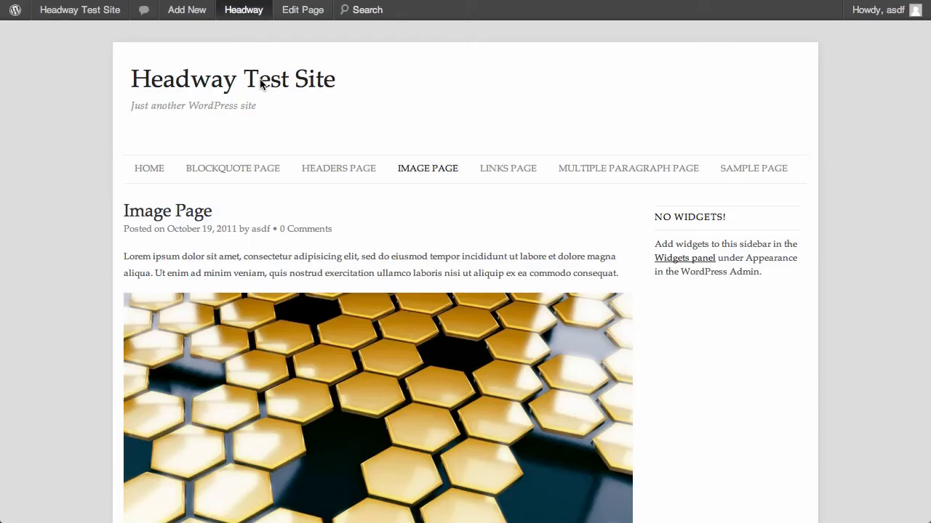
- Compare the content width and sidebar on the live Blockquote Page, Image Page and Links Page
click(236, 167)
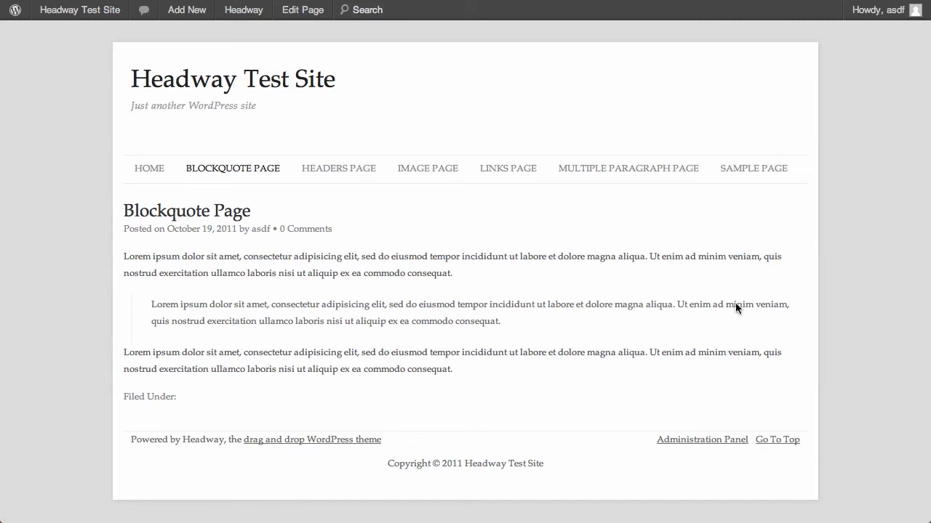
click(418, 168)
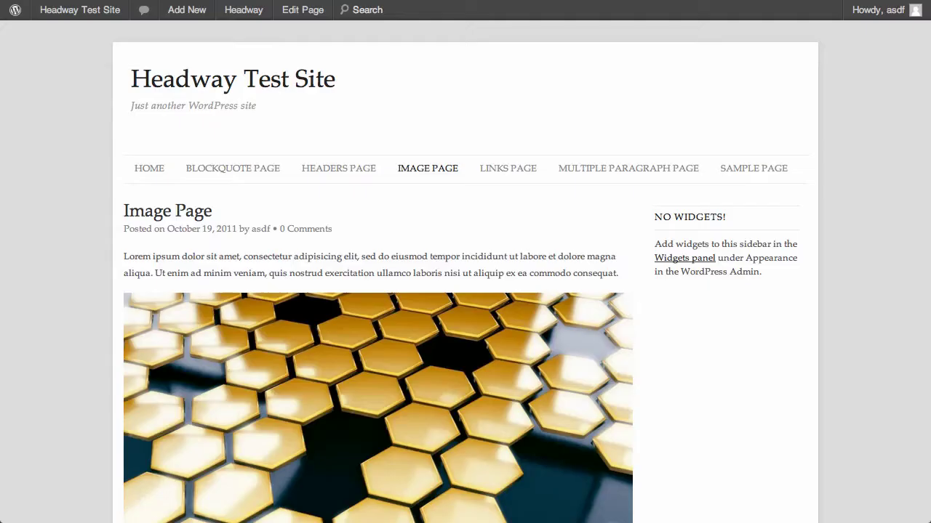
click(512, 166)
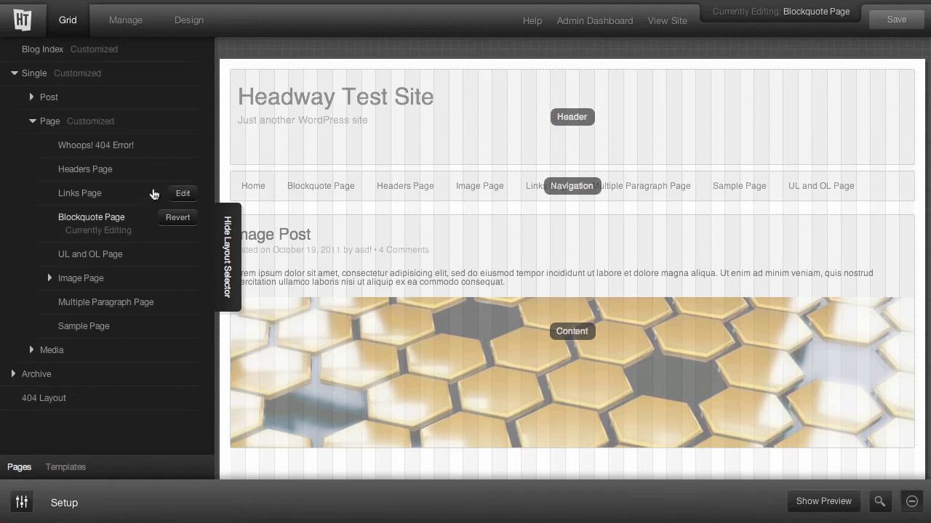
- Open the Headers Page layout for editing, and look through the individual post layouts before collapsing the Single group
click(180, 170)
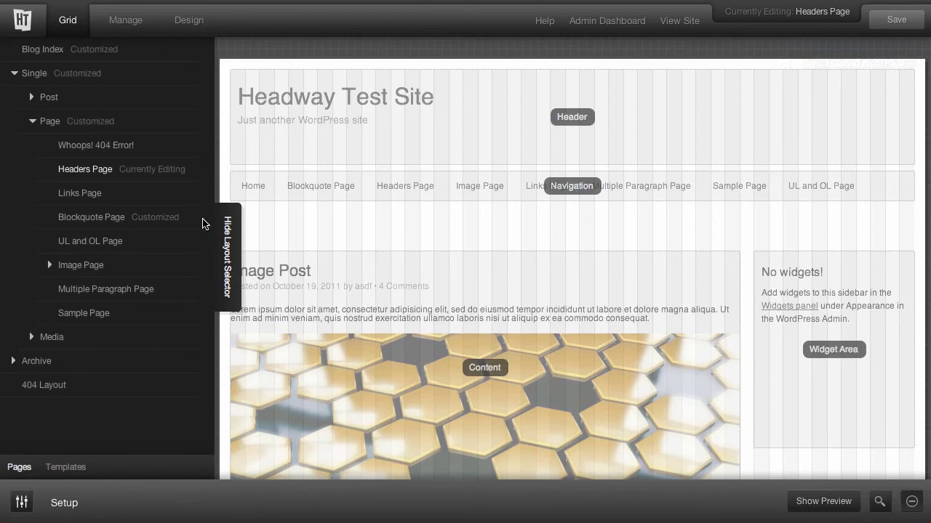
click(32, 98)
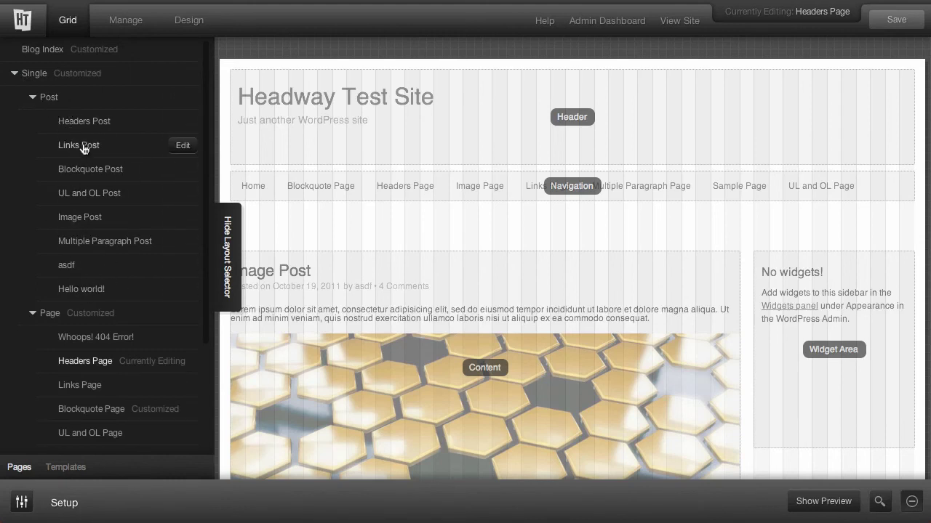
click(31, 97)
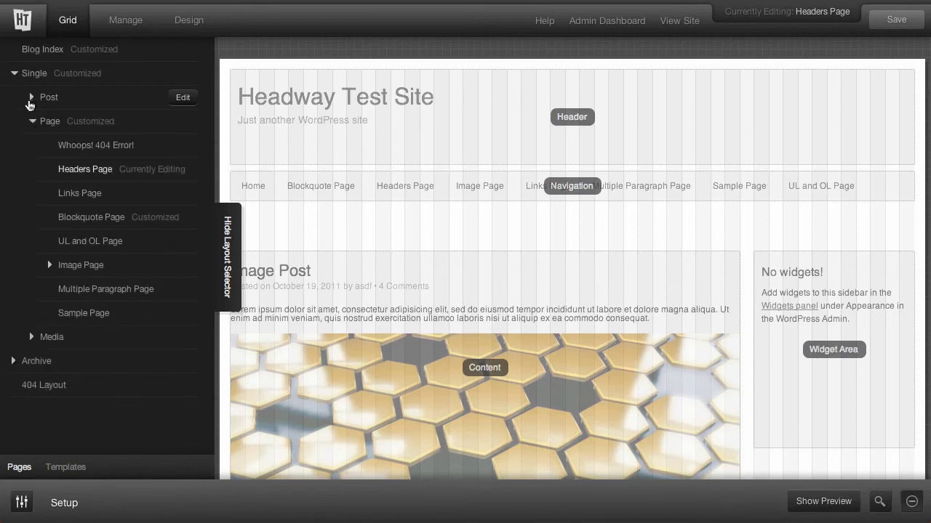
click(31, 120)
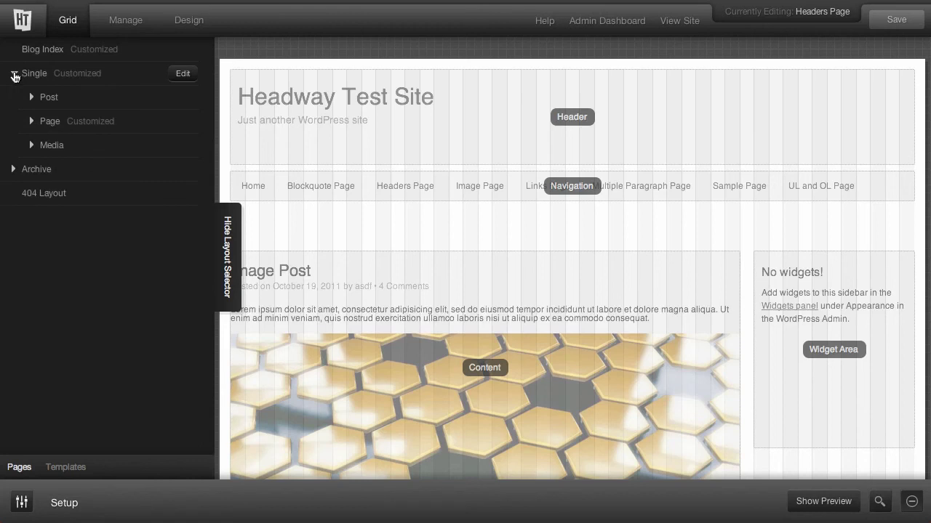
click(14, 73)
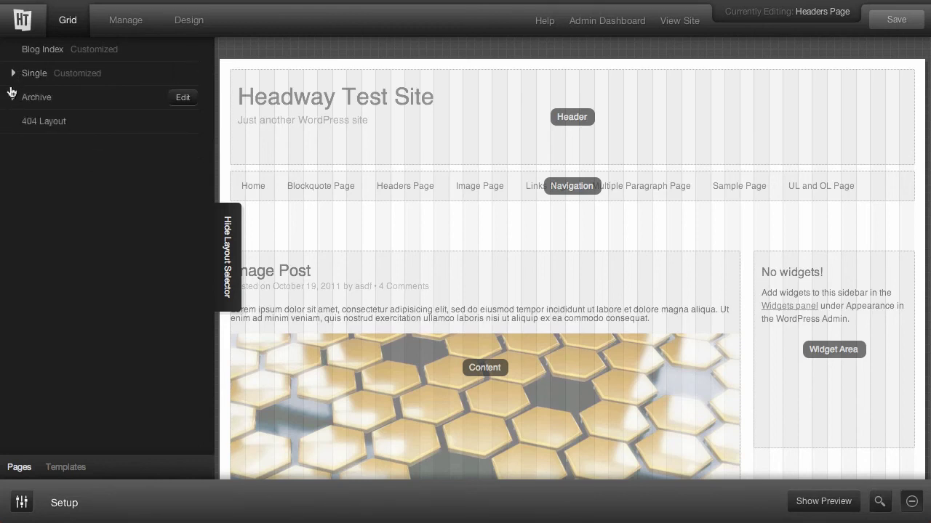
- Examine the layouts under Archive, including the Category and Author sublayouts, and collapse the Archive group
click(14, 97)
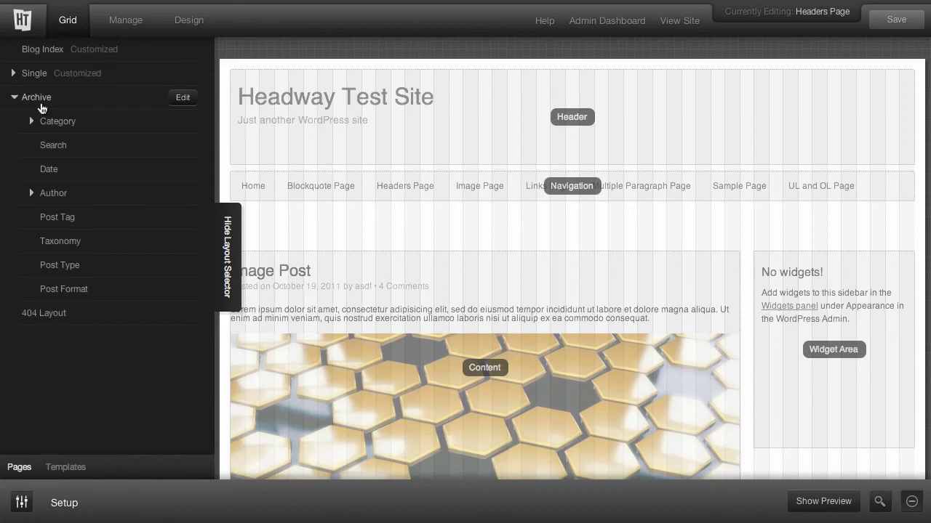
click(45, 125)
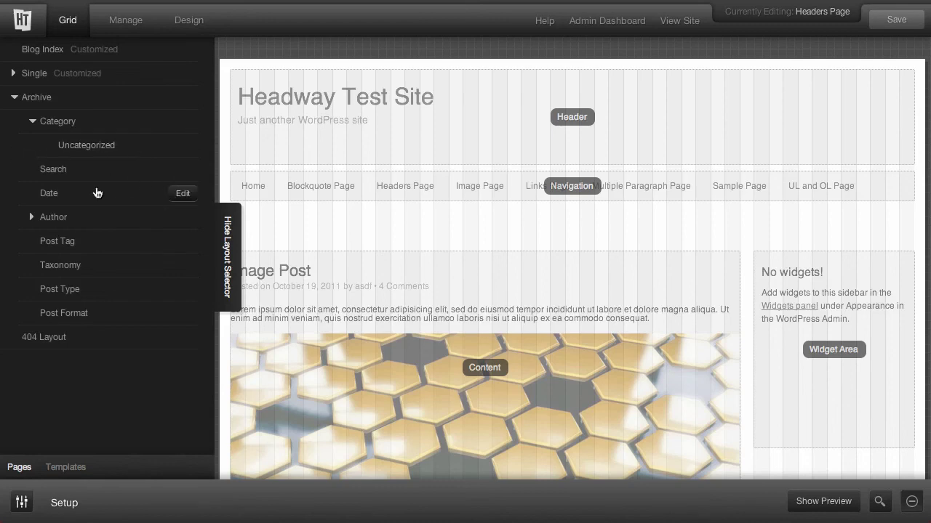
click(31, 218)
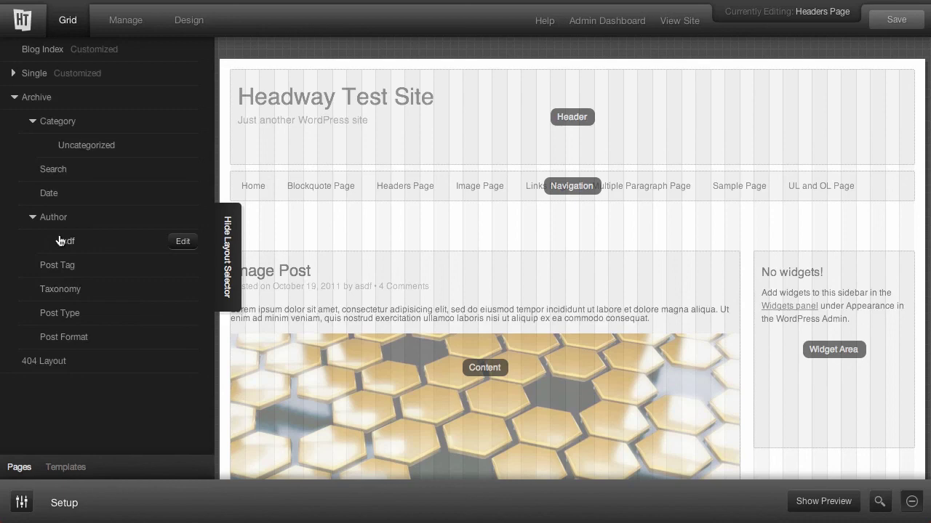
click(53, 99)
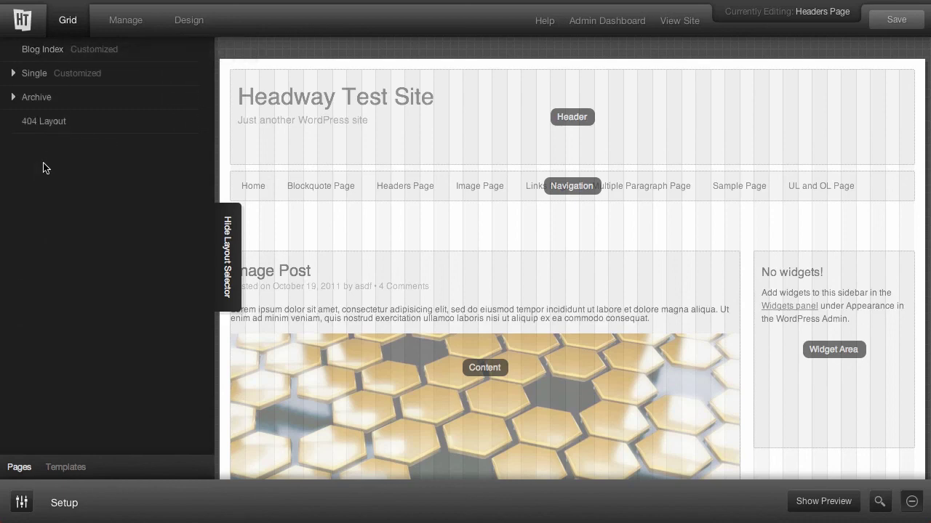